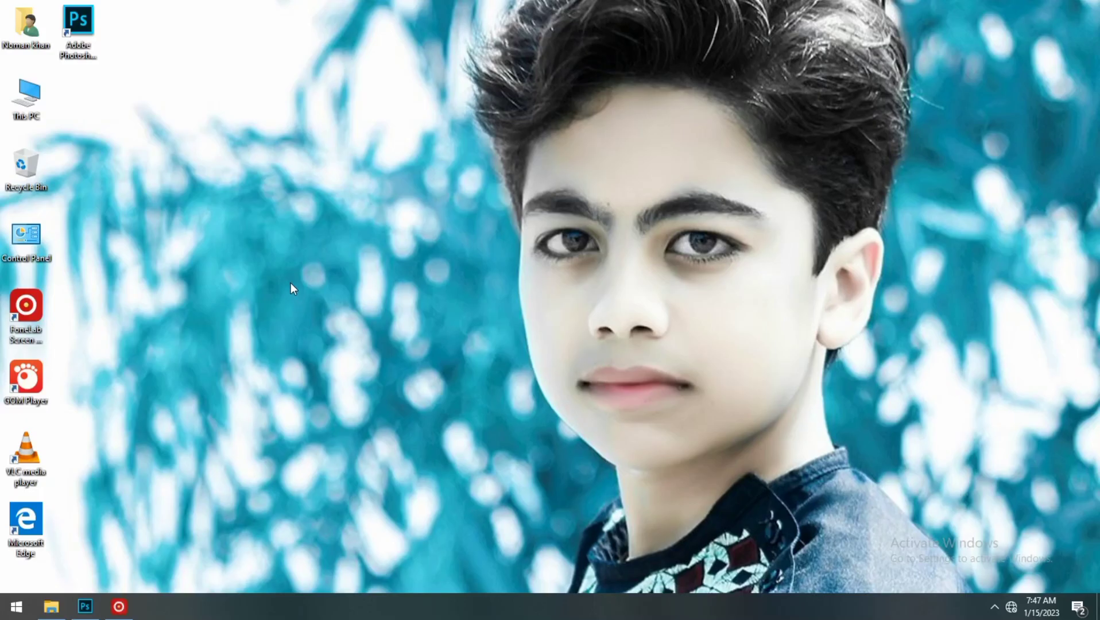
Refresh the desktop several times, then bring the Photoshop window back up.
right_click(290, 282)
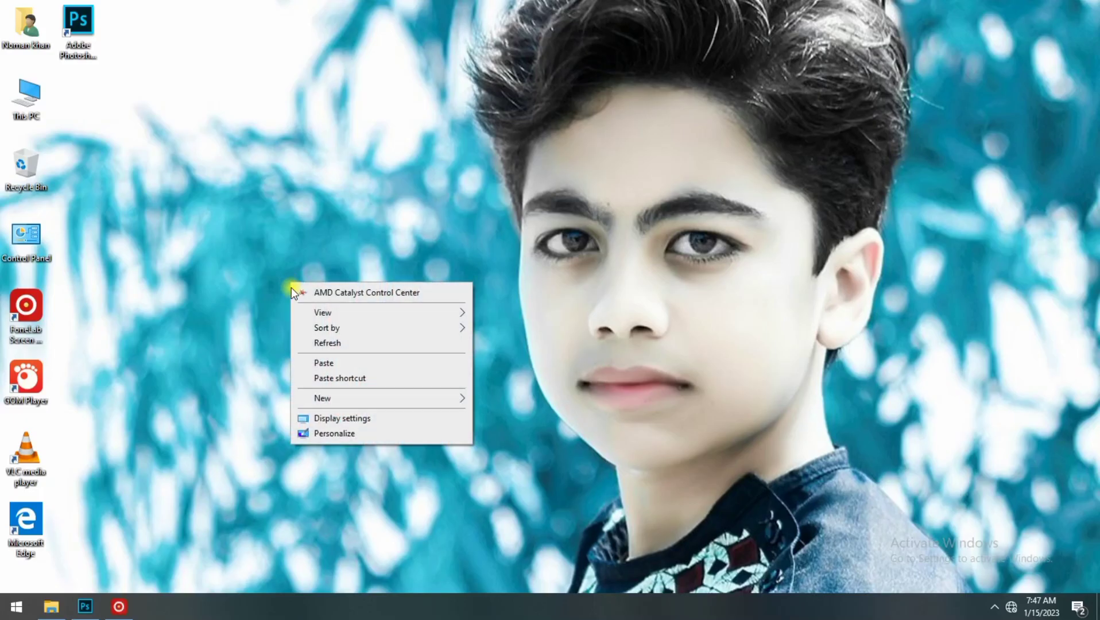
click(339, 341)
right_click(241, 249)
click(312, 310)
right_click(253, 261)
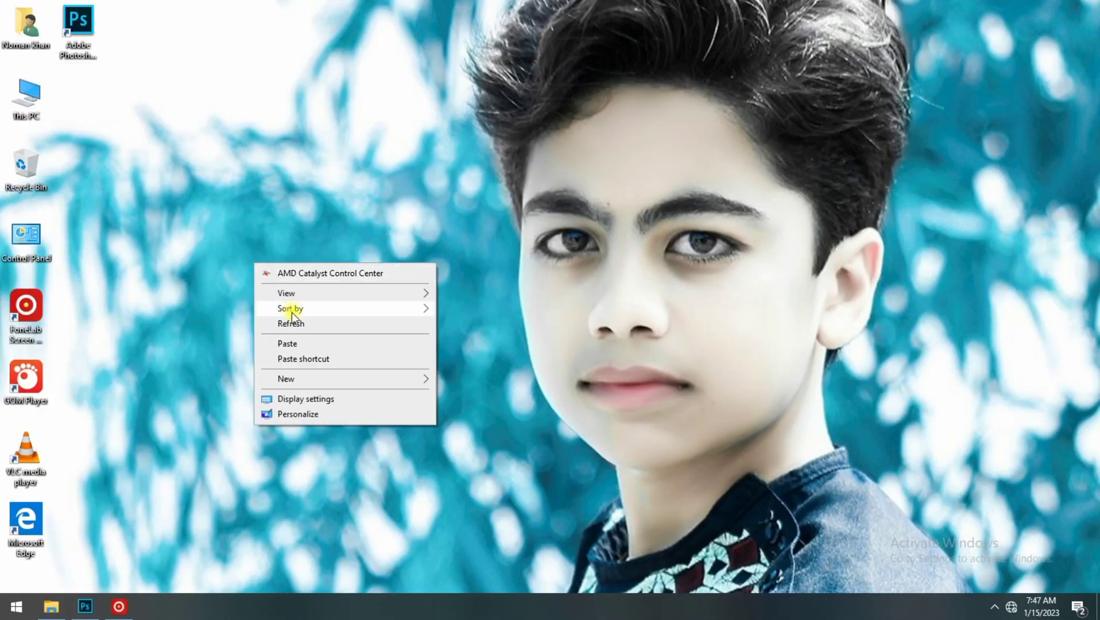
click(281, 322)
right_click(240, 273)
click(298, 333)
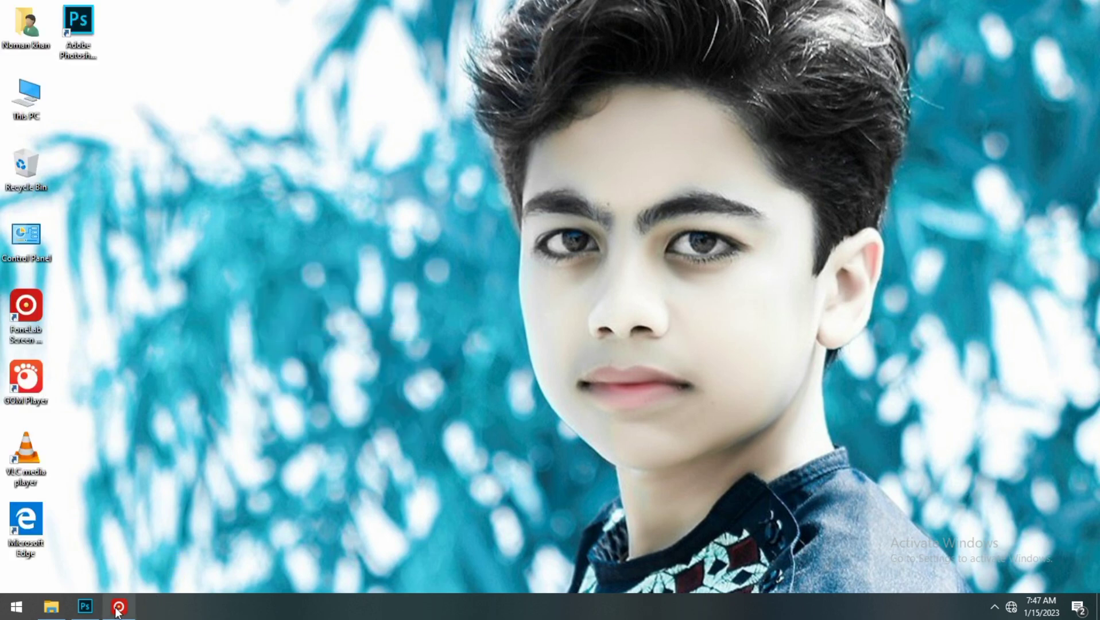
click(85, 606)
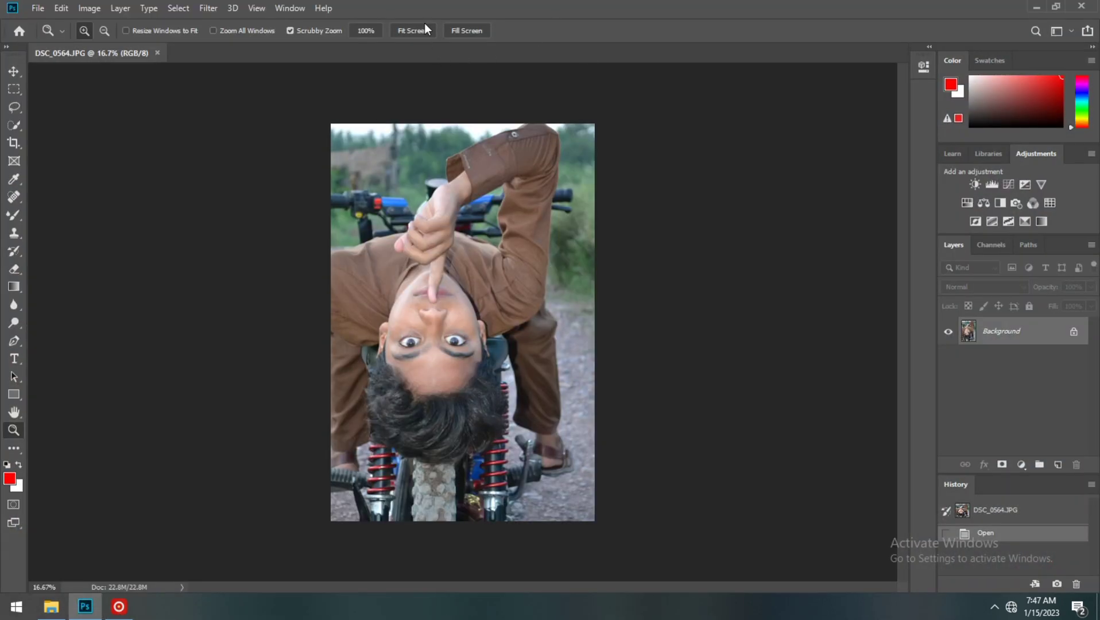
Crop the upside-down photo in from the right, top and bottom edges.
click(14, 143)
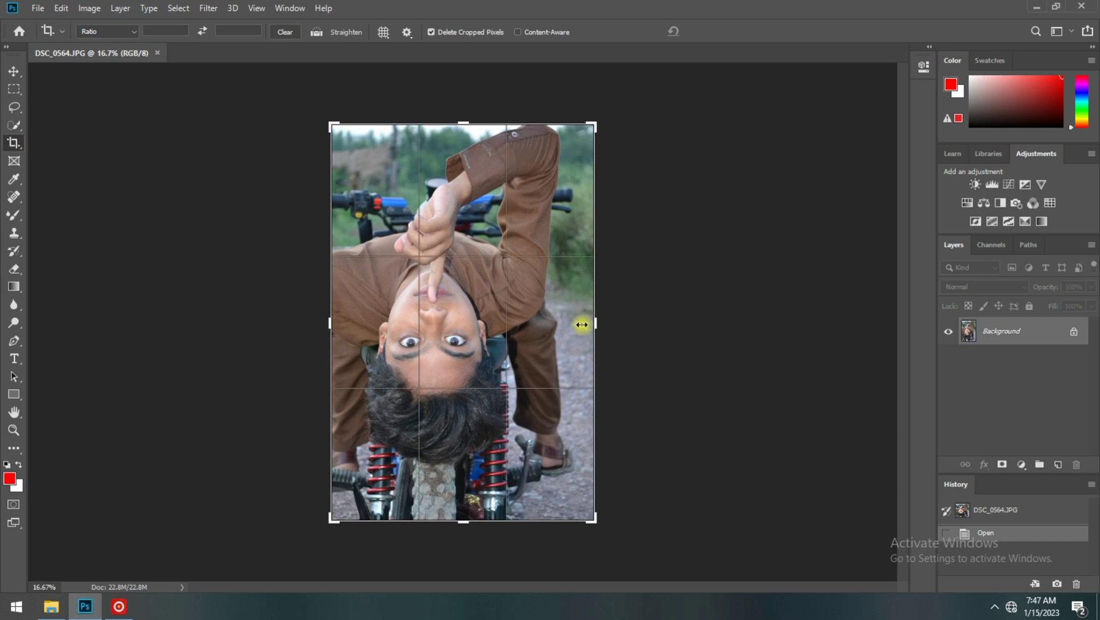
drag(592, 323, 575, 329)
drag(463, 123, 463, 135)
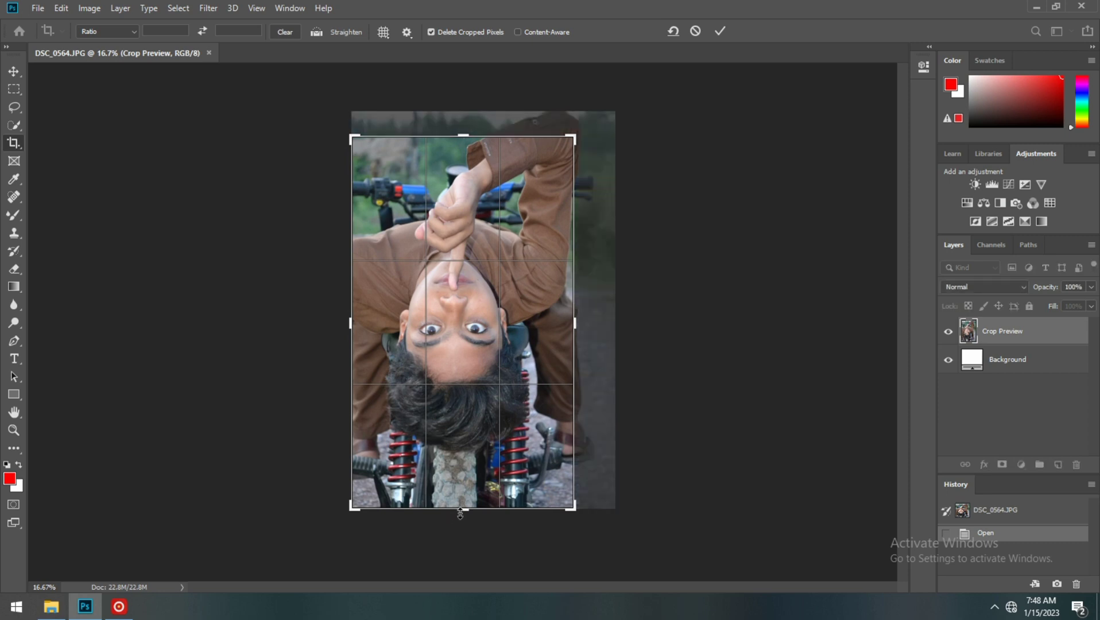
drag(460, 513, 460, 497)
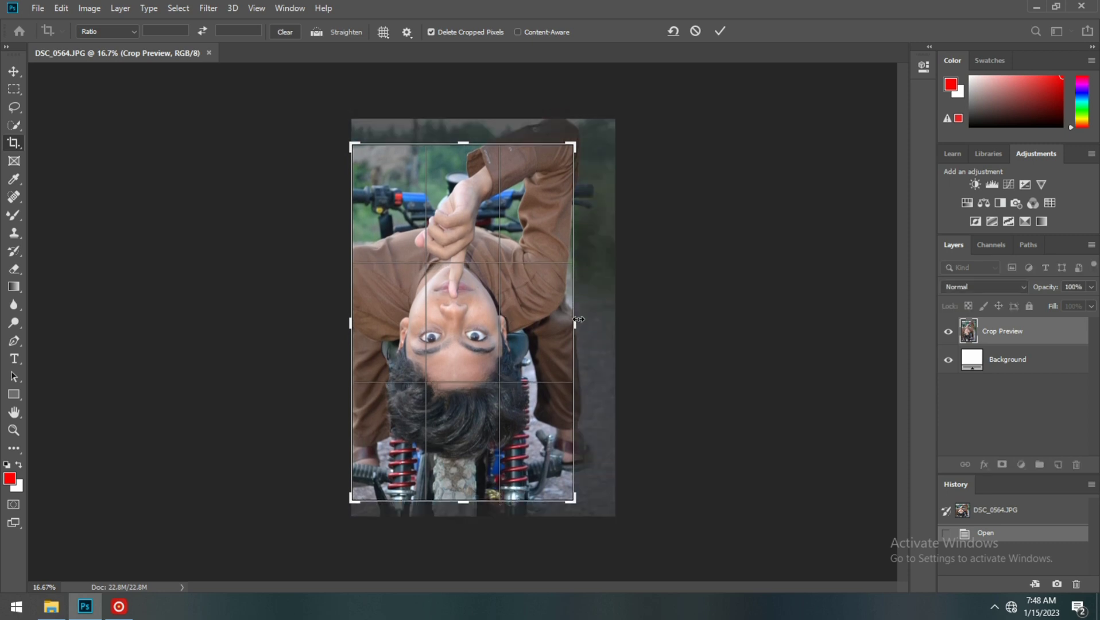
drag(579, 320, 581, 319)
click(720, 30)
Fit the image to the window and crop it a second time, trimming right, bottom and top.
click(12, 426)
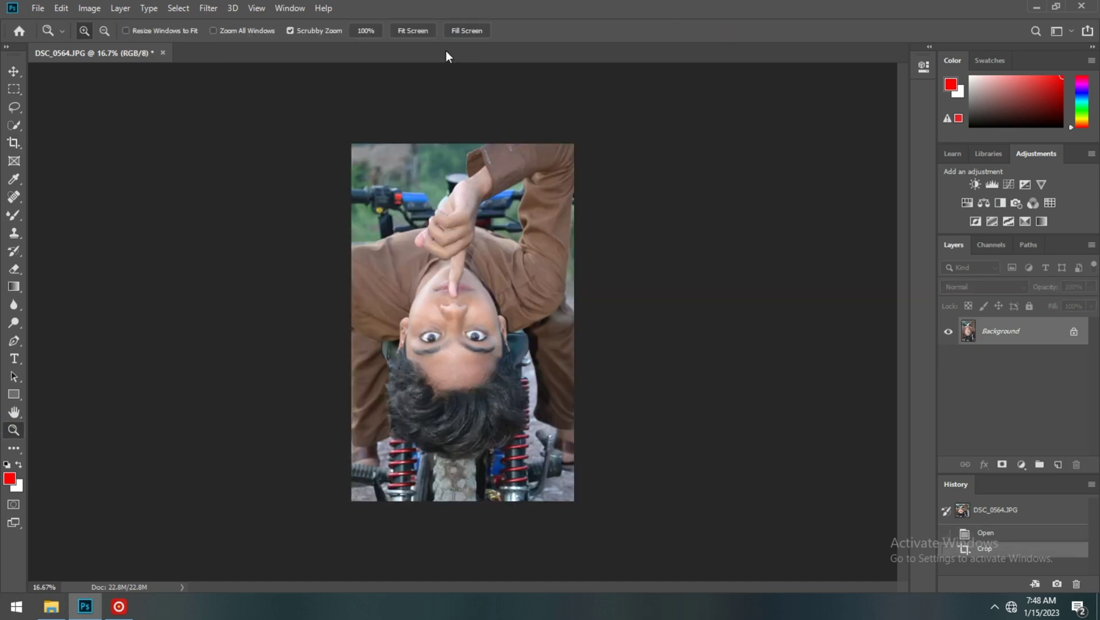
click(430, 33)
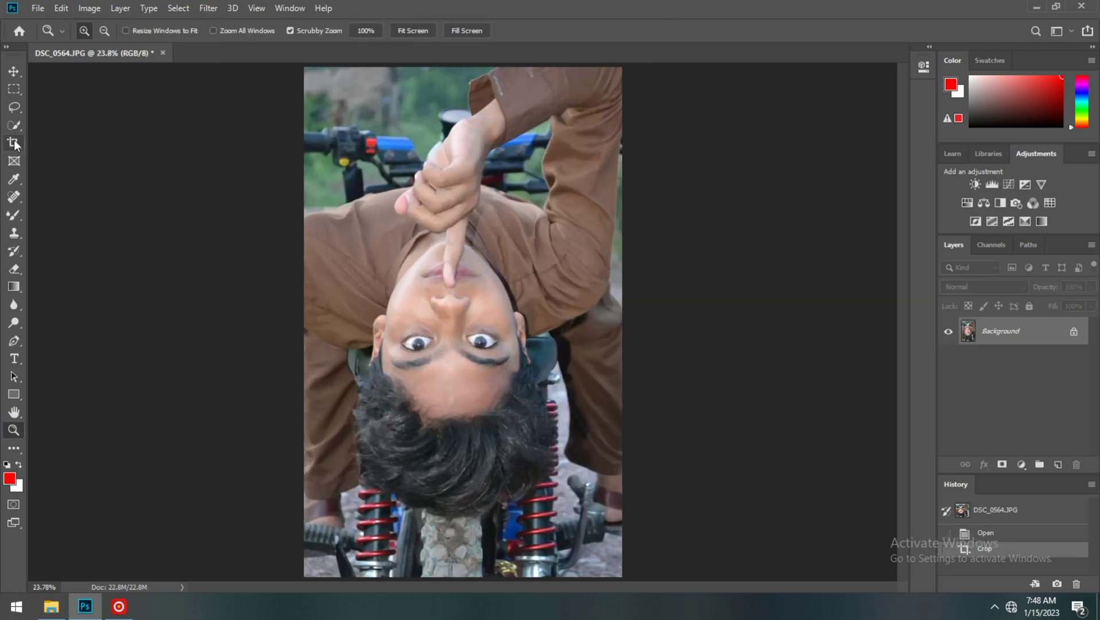
click(14, 143)
drag(621, 325, 619, 325)
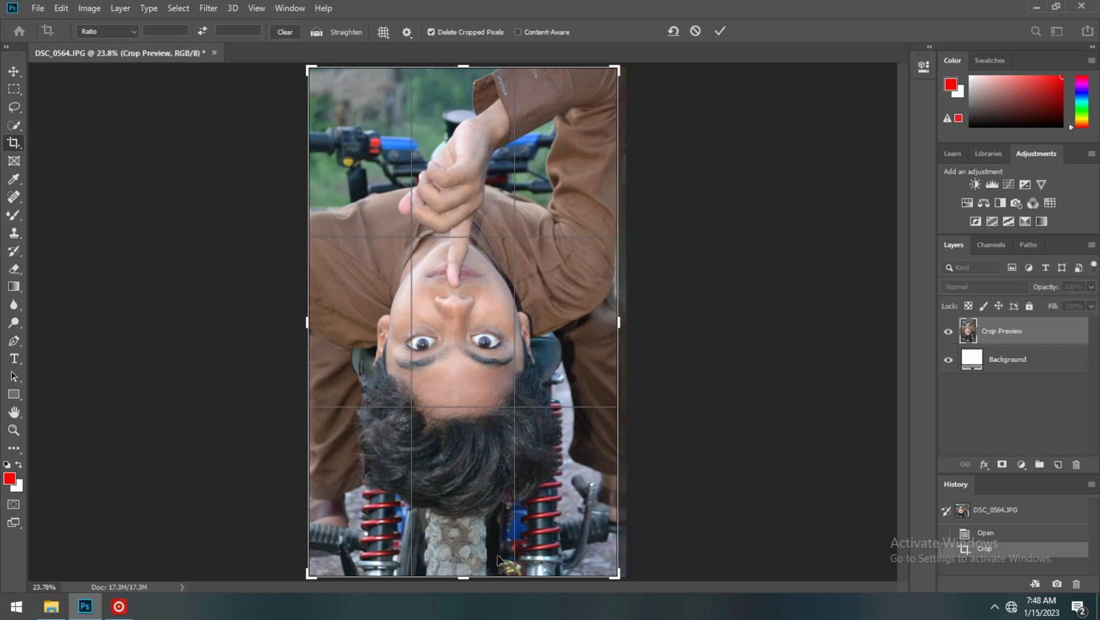
drag(467, 575, 468, 566)
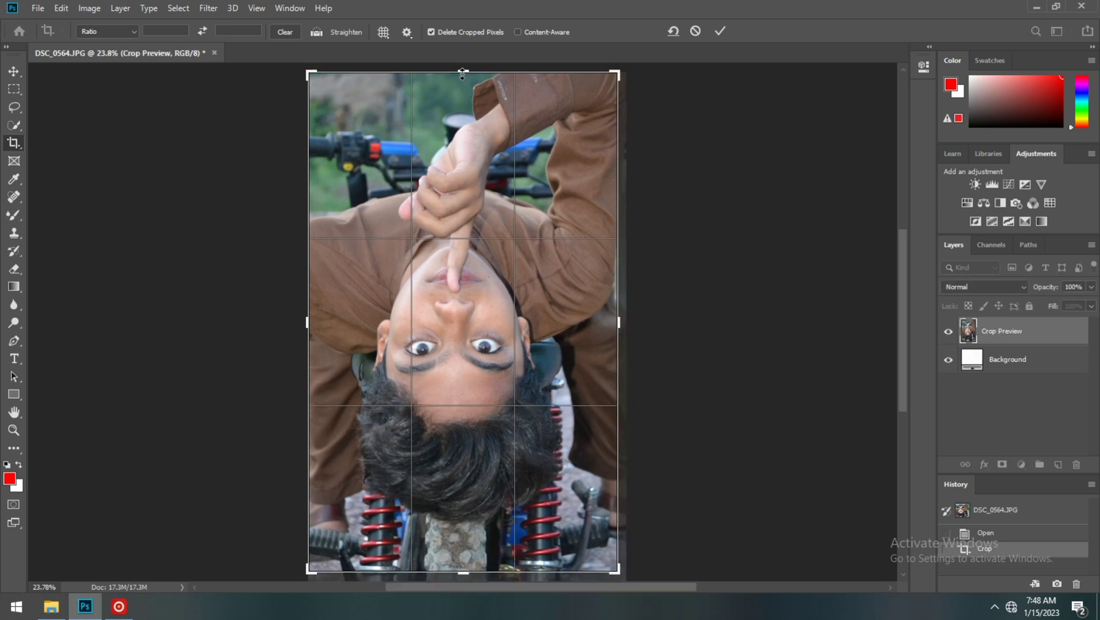
drag(463, 73, 462, 83)
click(722, 32)
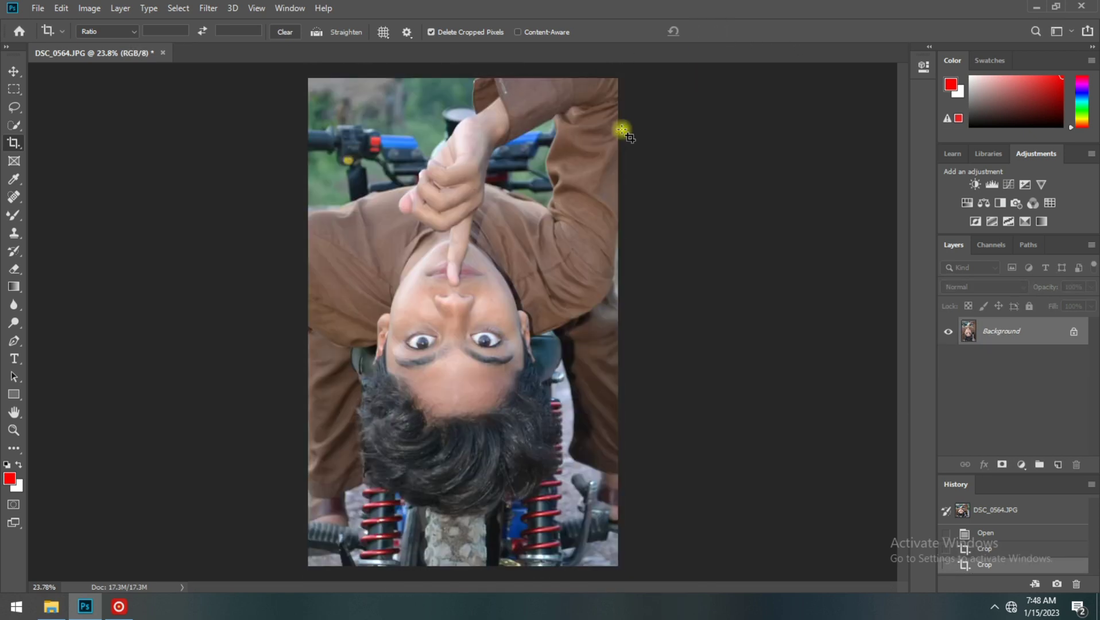
Duplicate the Background layer as Background copy.
right_click(1056, 320)
click(1015, 346)
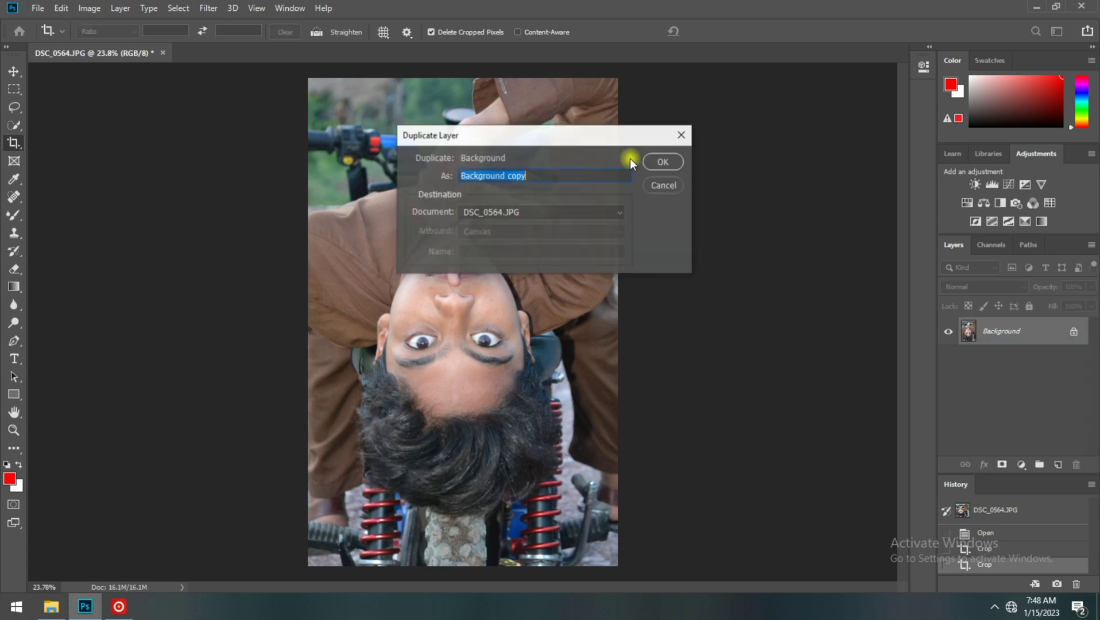
click(657, 160)
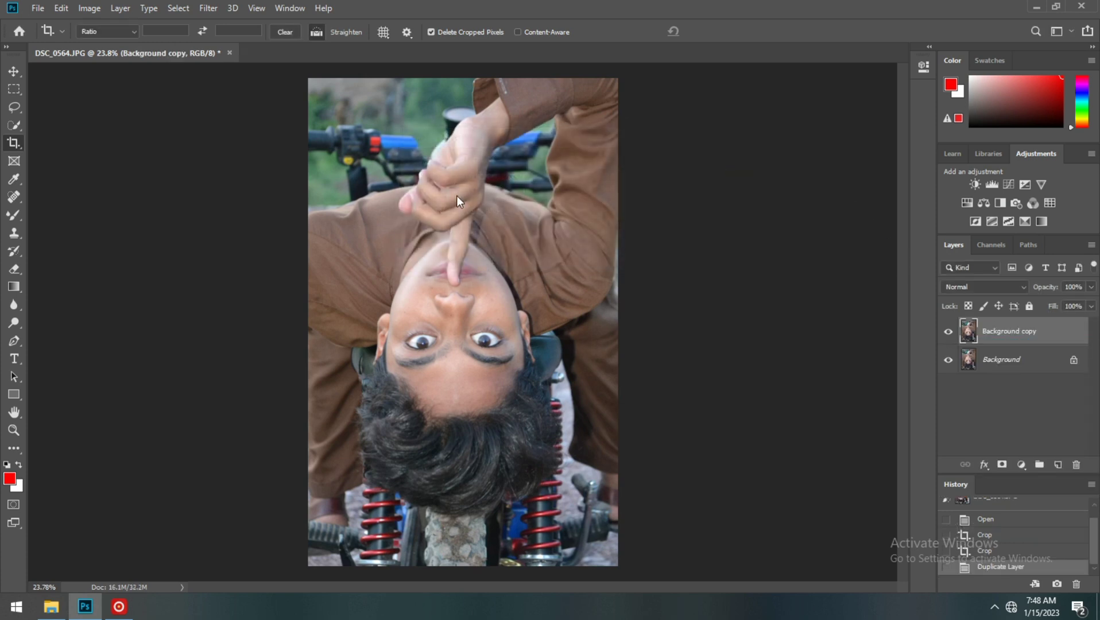
Open the Camera Raw Filter from the Filter menu.
key(ctrl+shift+a)
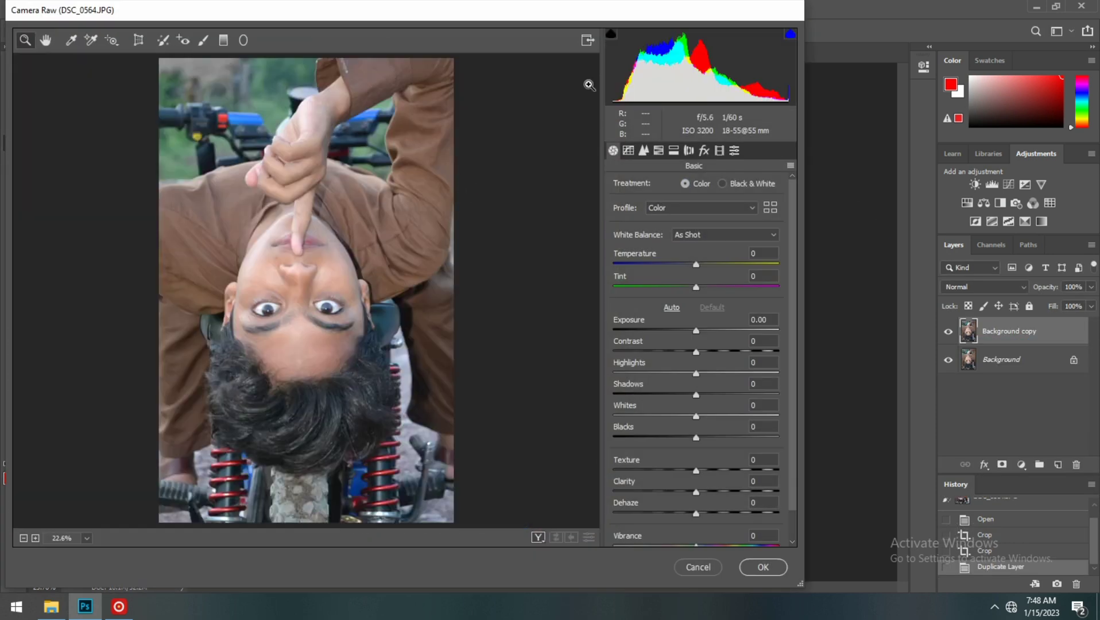
click(709, 567)
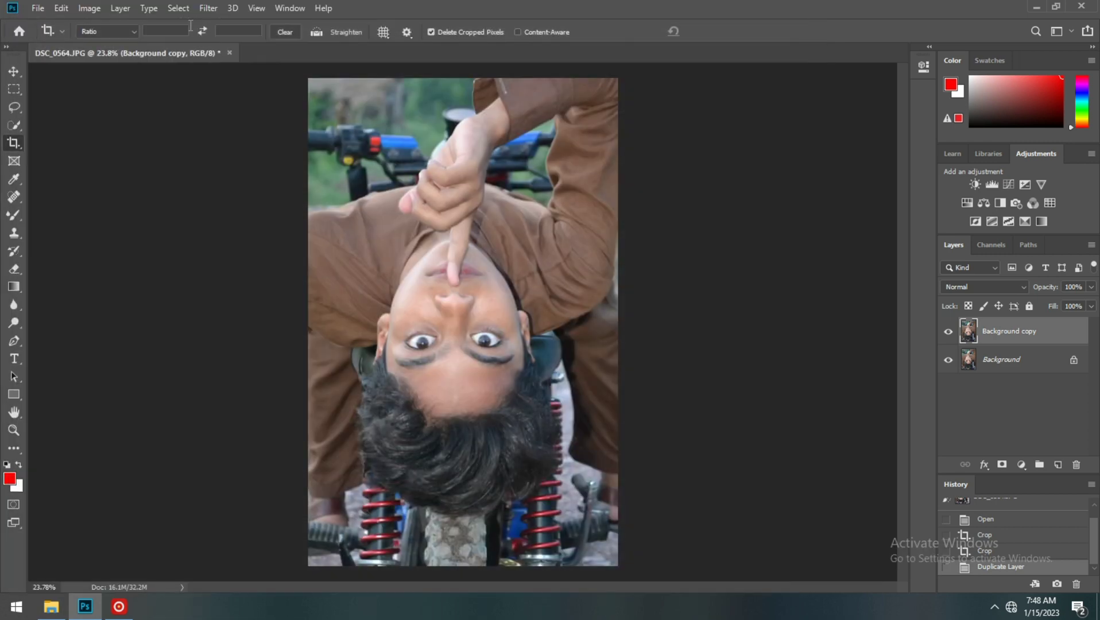
click(198, 9)
click(251, 90)
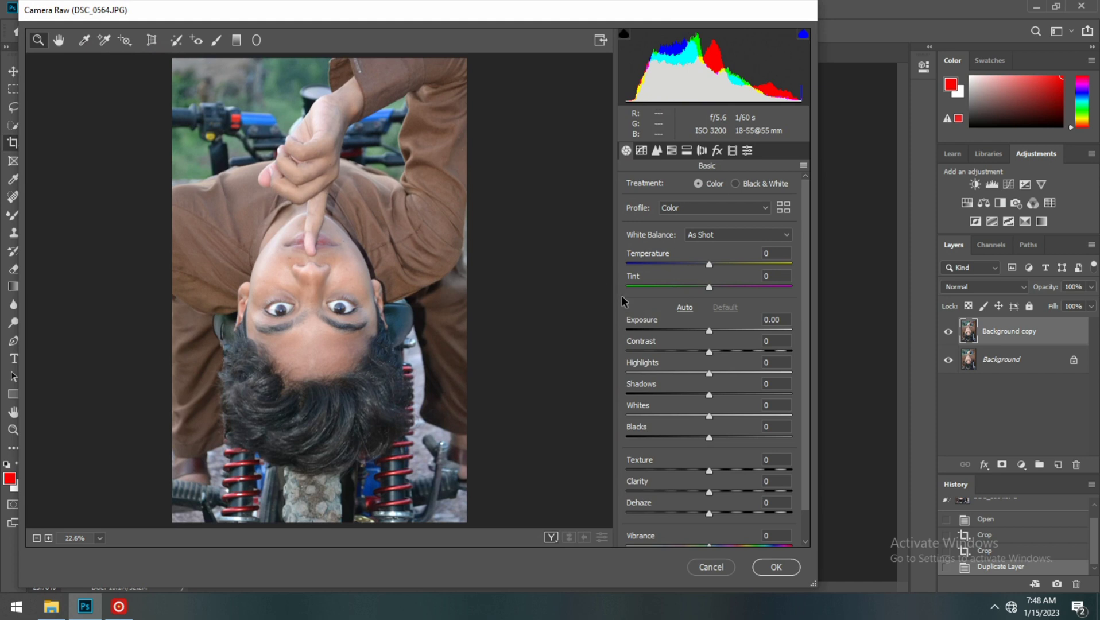
Preview the NK presets, from NK (1) through NK (4), in Camera Raw.
click(748, 150)
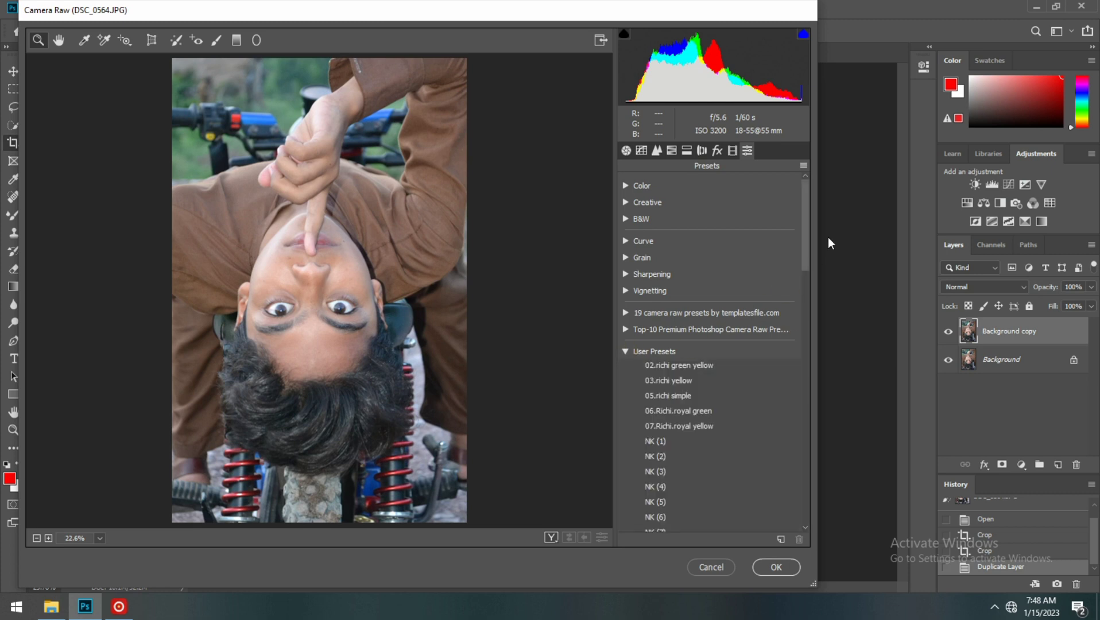
drag(806, 240, 805, 287)
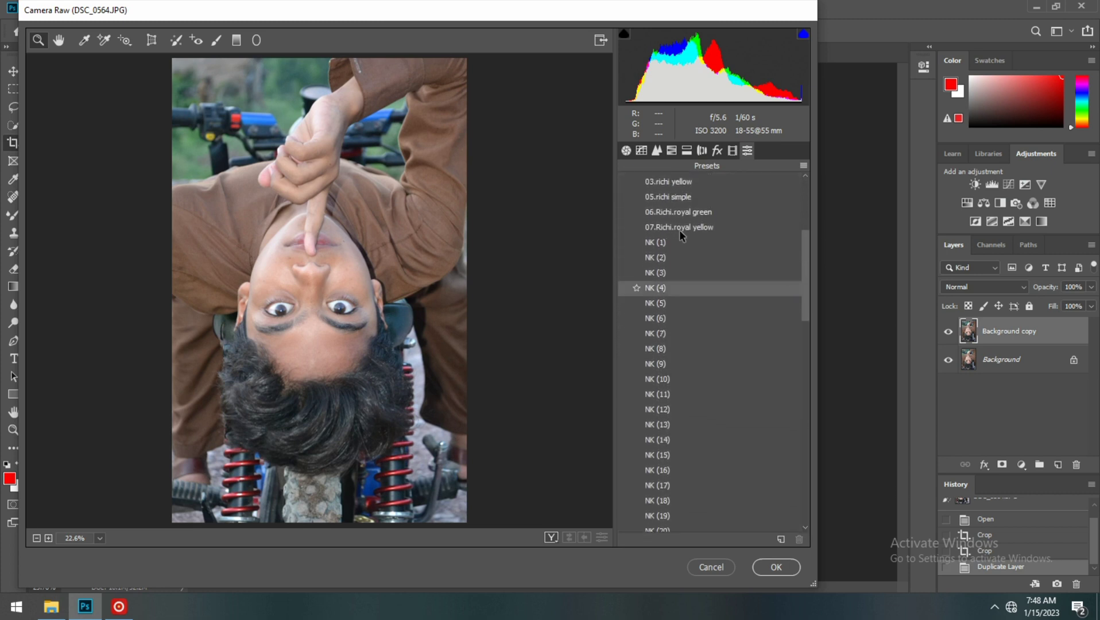
click(668, 242)
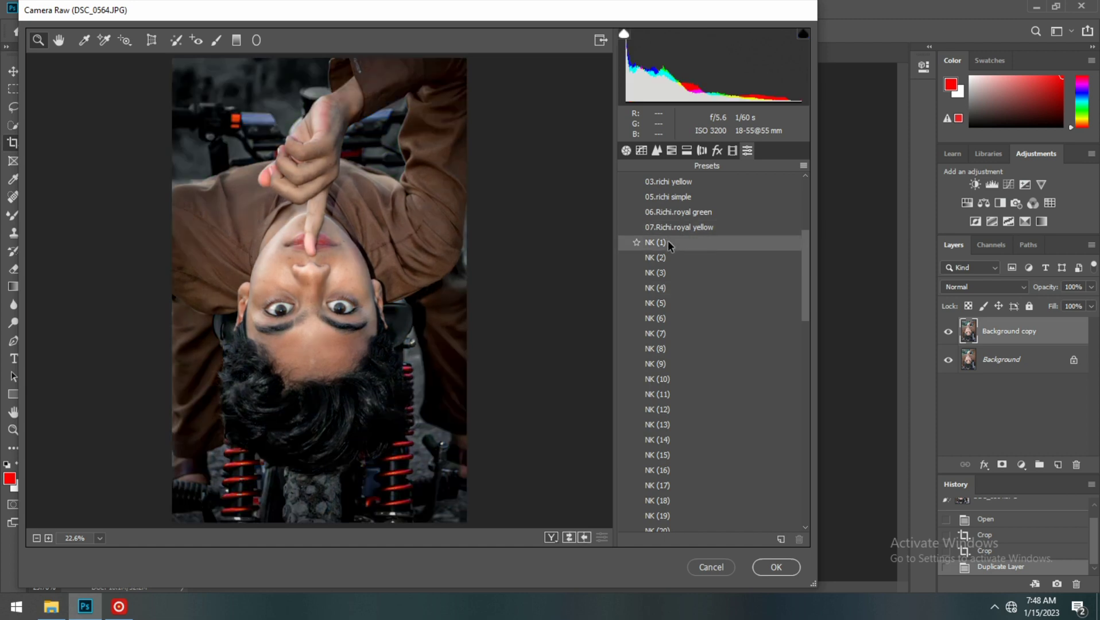
click(669, 258)
click(689, 254)
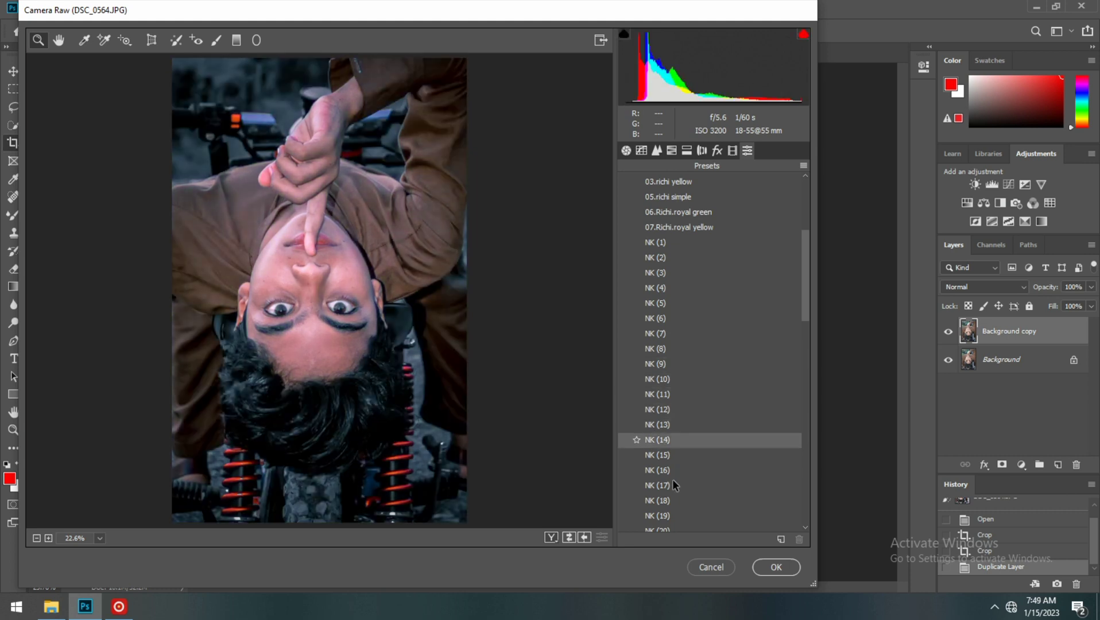
click(679, 315)
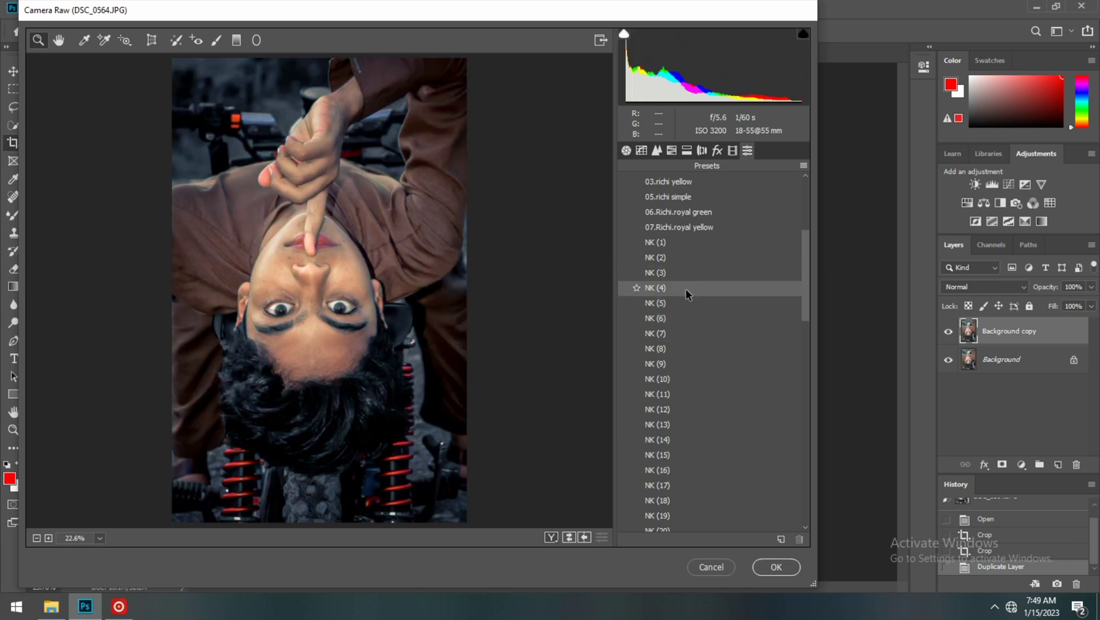
Lower red and orange saturation, raise luminance Reds +10, Oranges +38, Yellows +36, and apply.
click(672, 151)
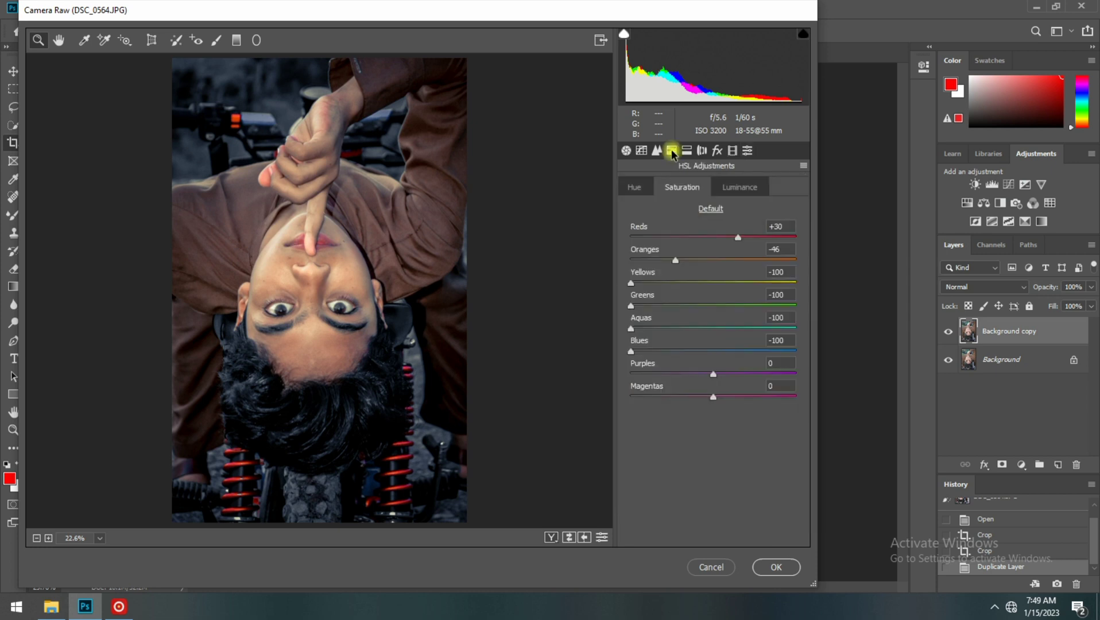
mouse_move(735, 239)
mouse_down()
mouse_move(695, 241)
mouse_move(720, 242)
mouse_up()
drag(671, 259, 686, 260)
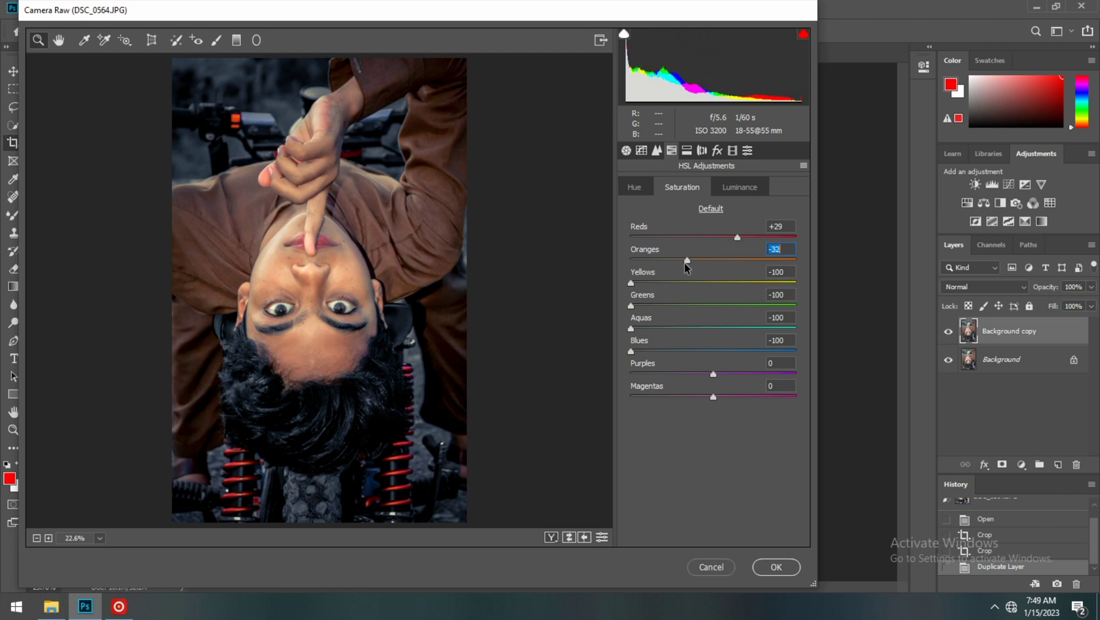
click(738, 187)
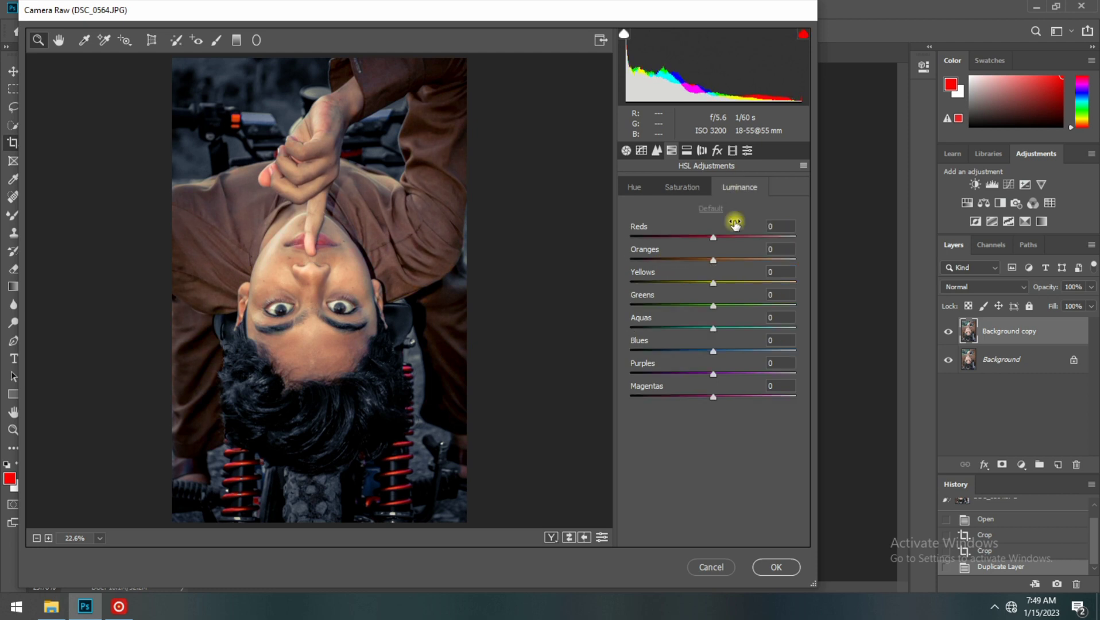
drag(726, 260, 745, 261)
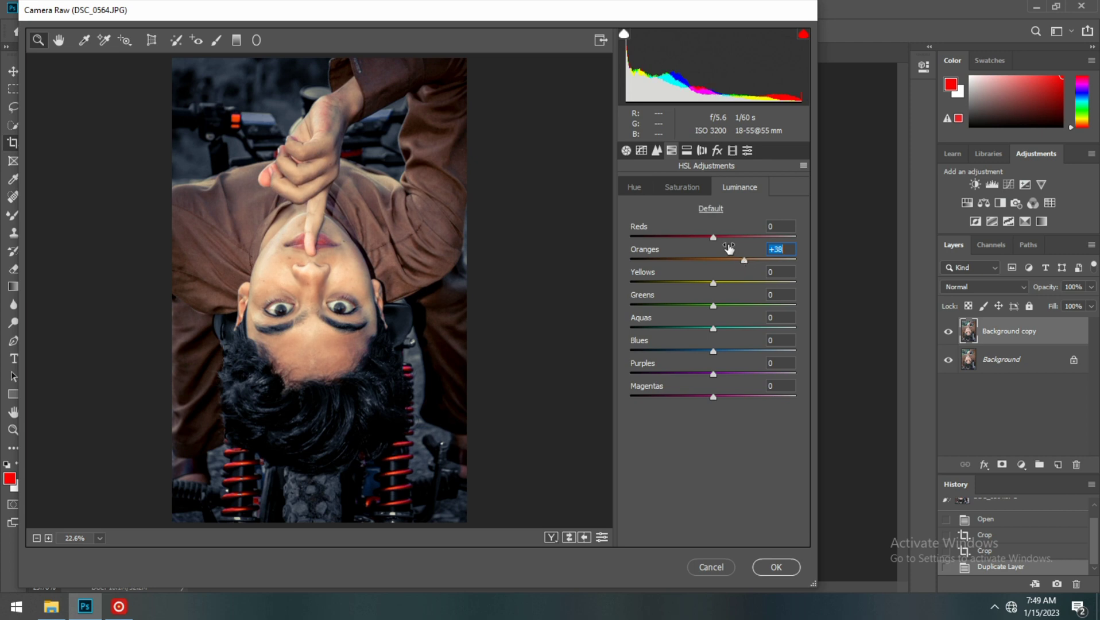
click(720, 237)
drag(718, 282, 748, 283)
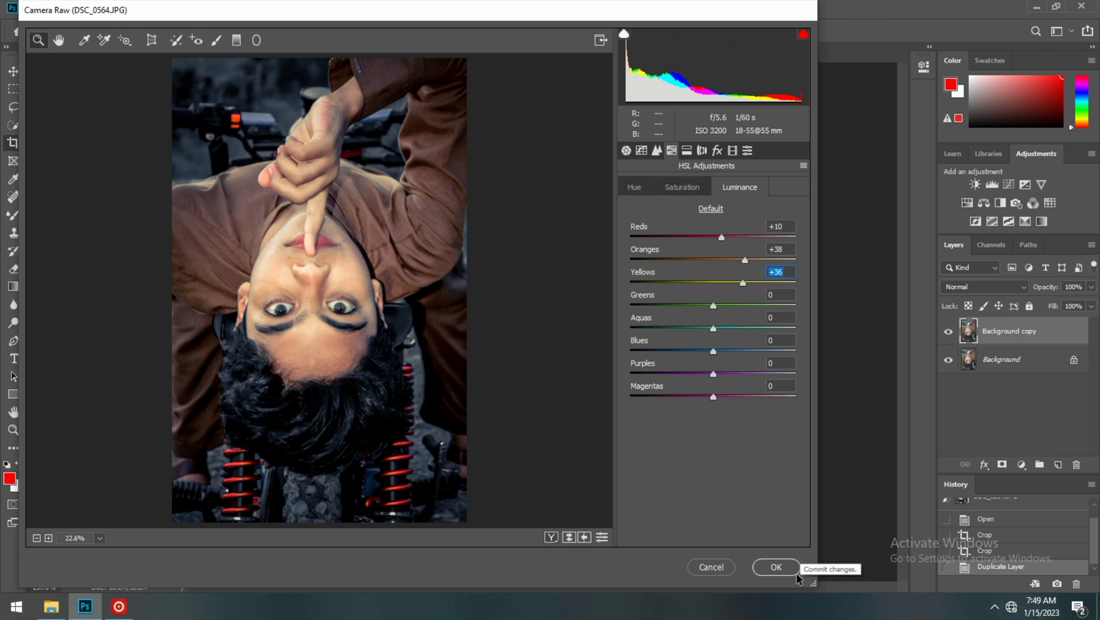
click(772, 568)
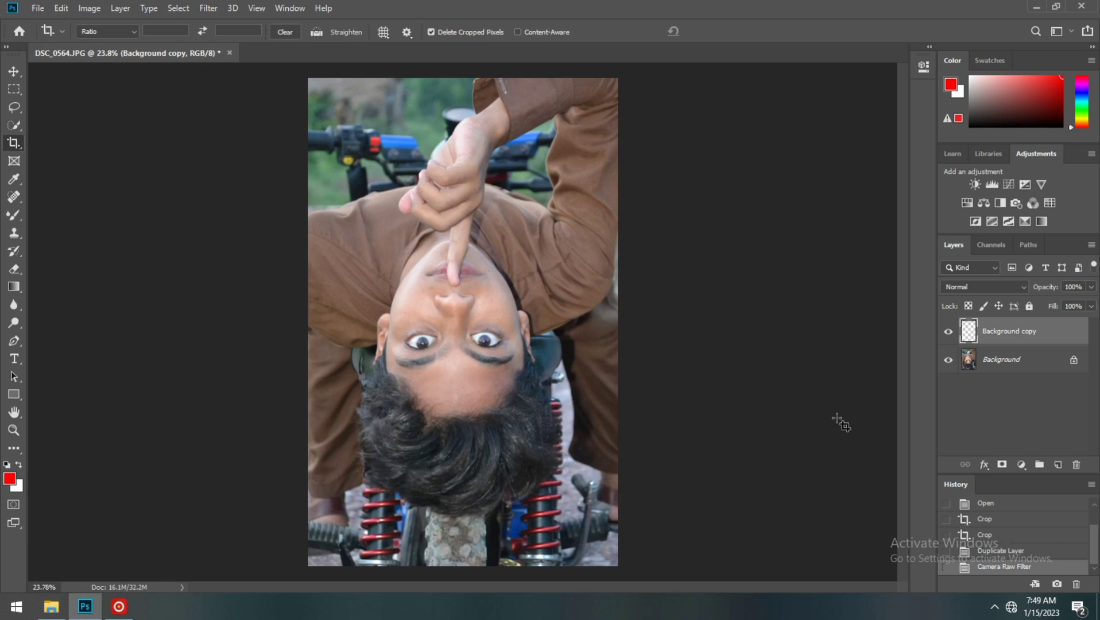
Open the Liquify filter on the graded layer.
right_click(1005, 338)
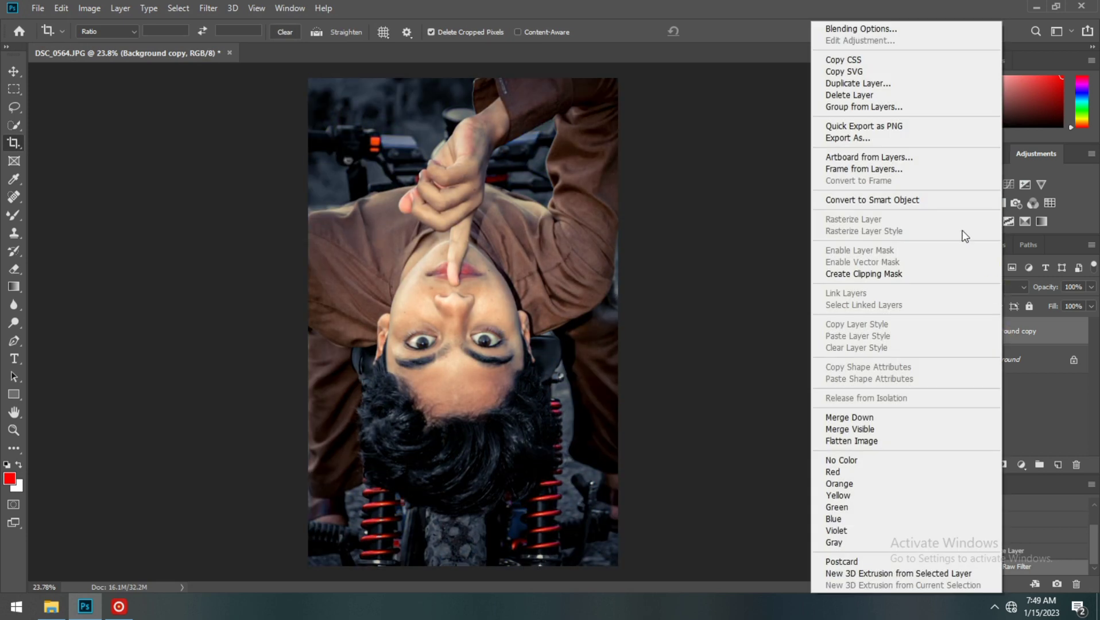
click(740, 155)
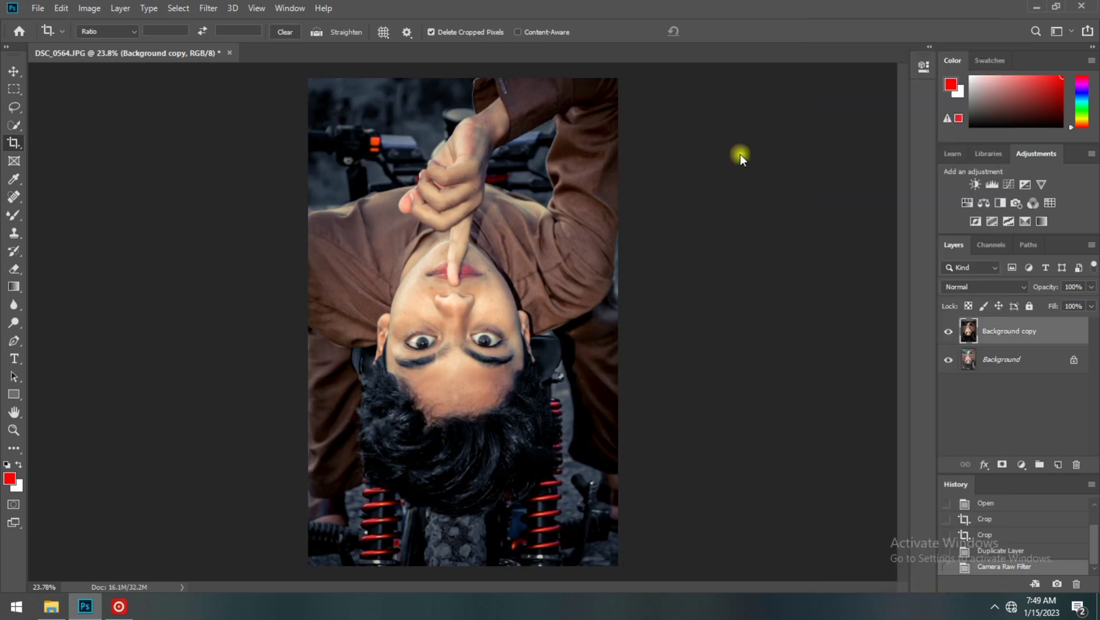
click(197, 8)
click(254, 119)
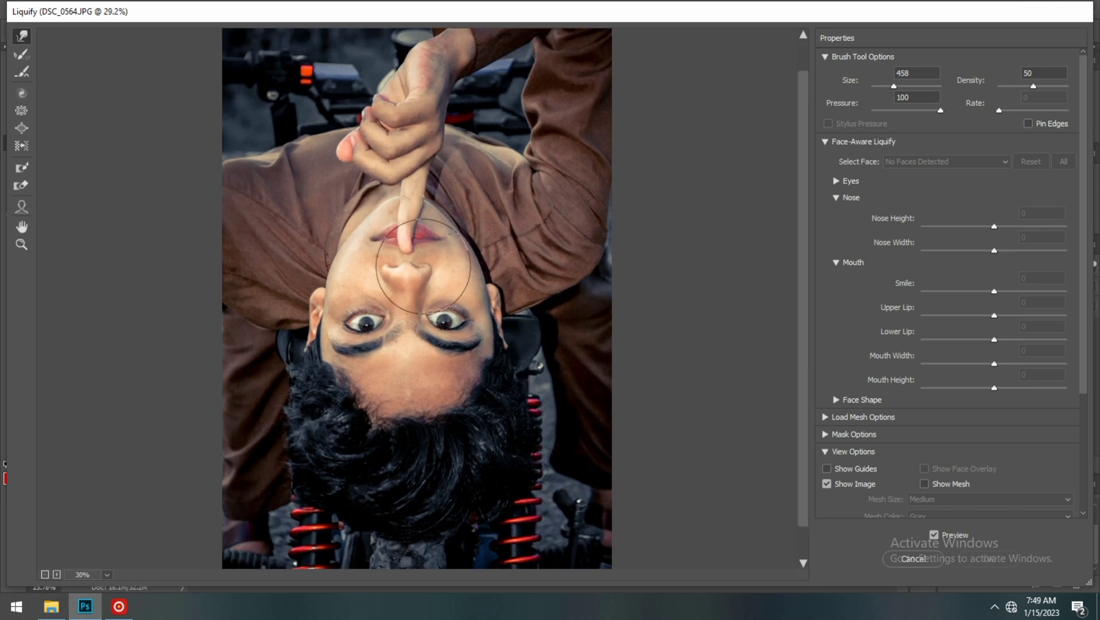
Try Liquify's face detection and dismiss the no-faces-detected warning.
scroll(419, 270, up, 5)
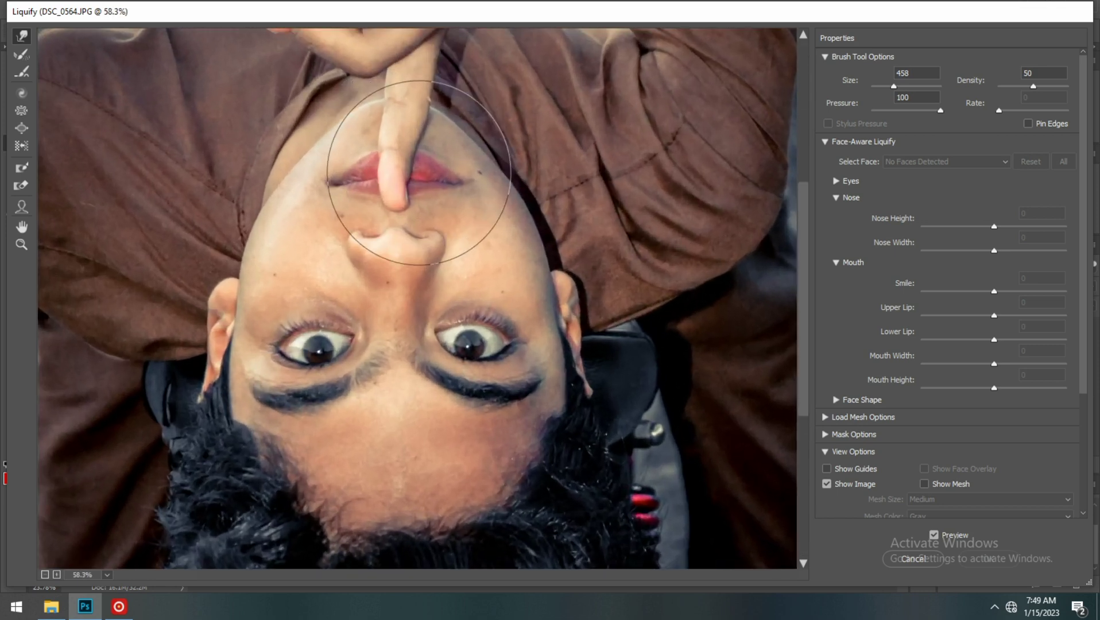
click(22, 206)
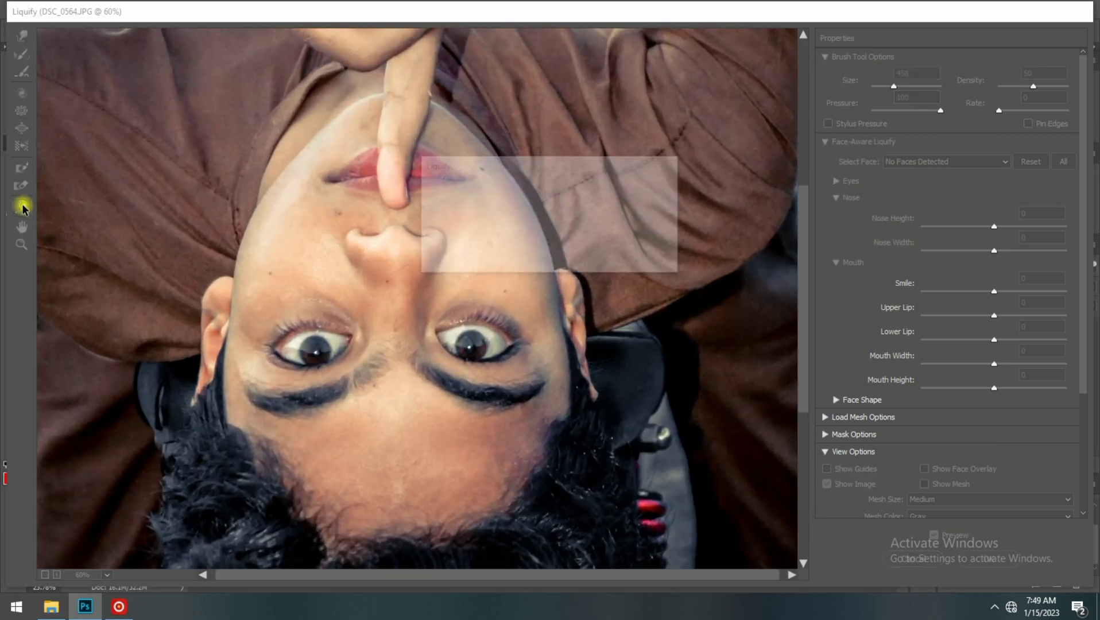
click(647, 257)
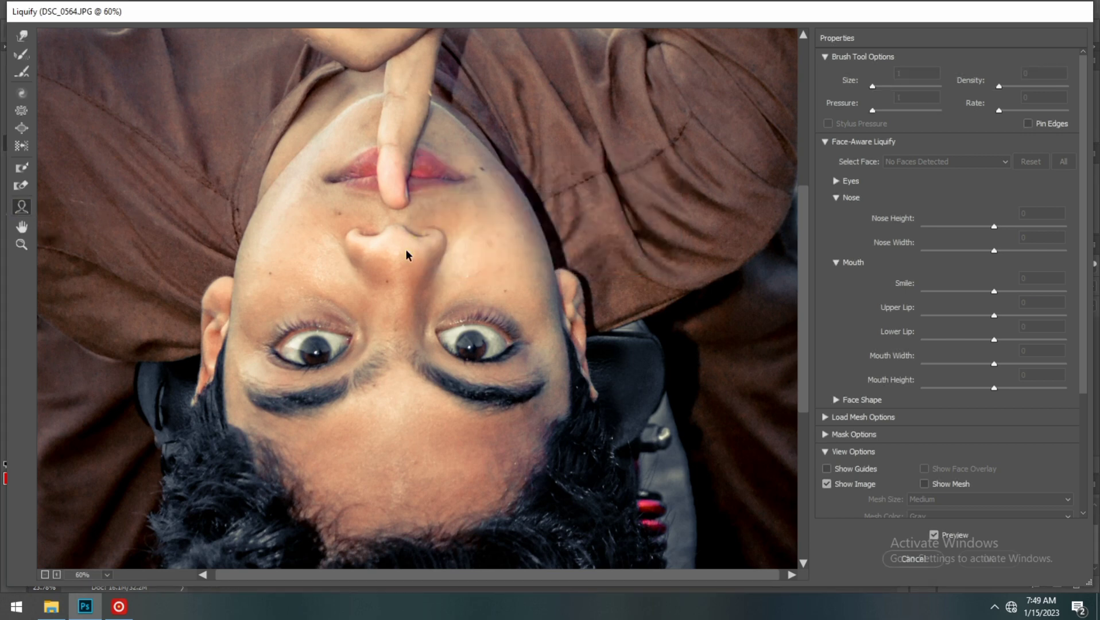
scroll(889, 233, down, 1)
drag(801, 284, 799, 411)
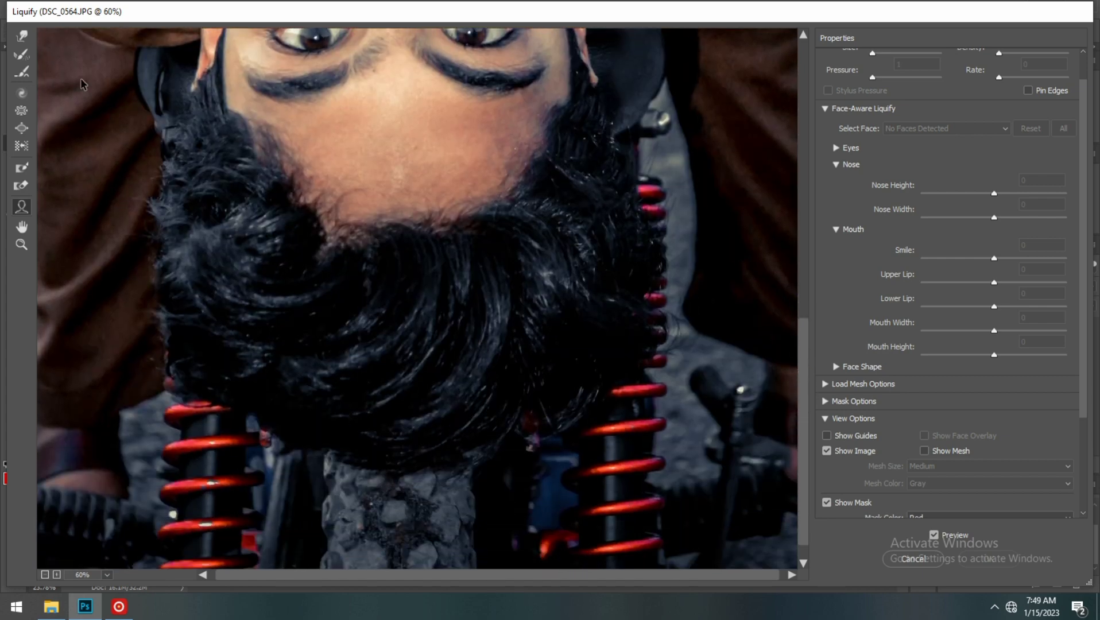
Push the hair into a fuller shape with the Forward Warp tool and apply it.
click(22, 35)
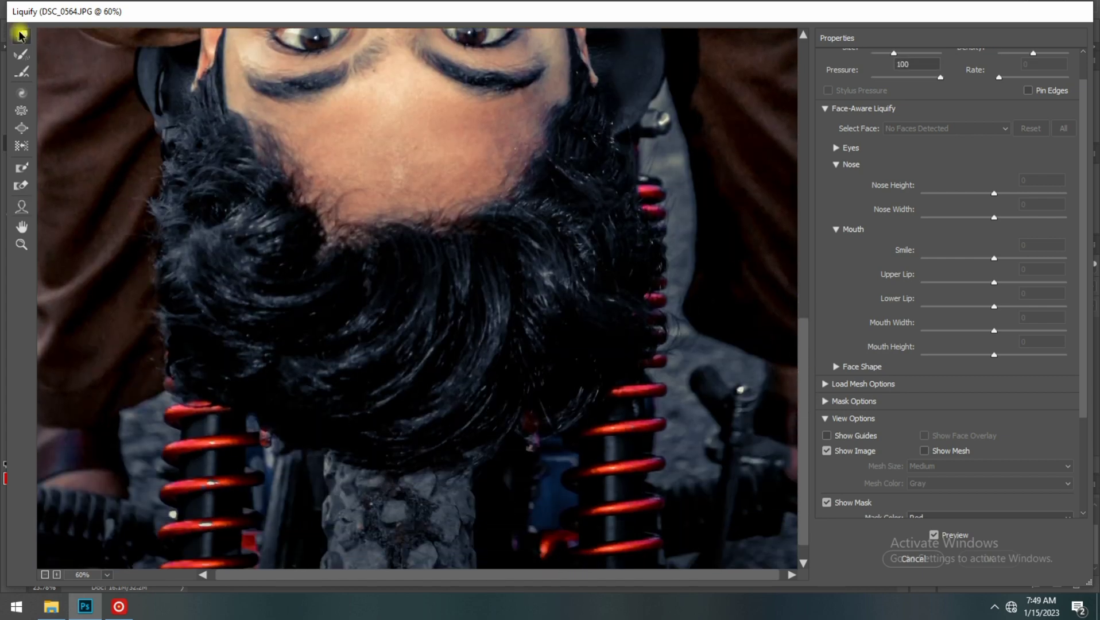
mouse_move(545, 312)
mouse_down()
mouse_move(501, 373)
mouse_move(484, 445)
mouse_up()
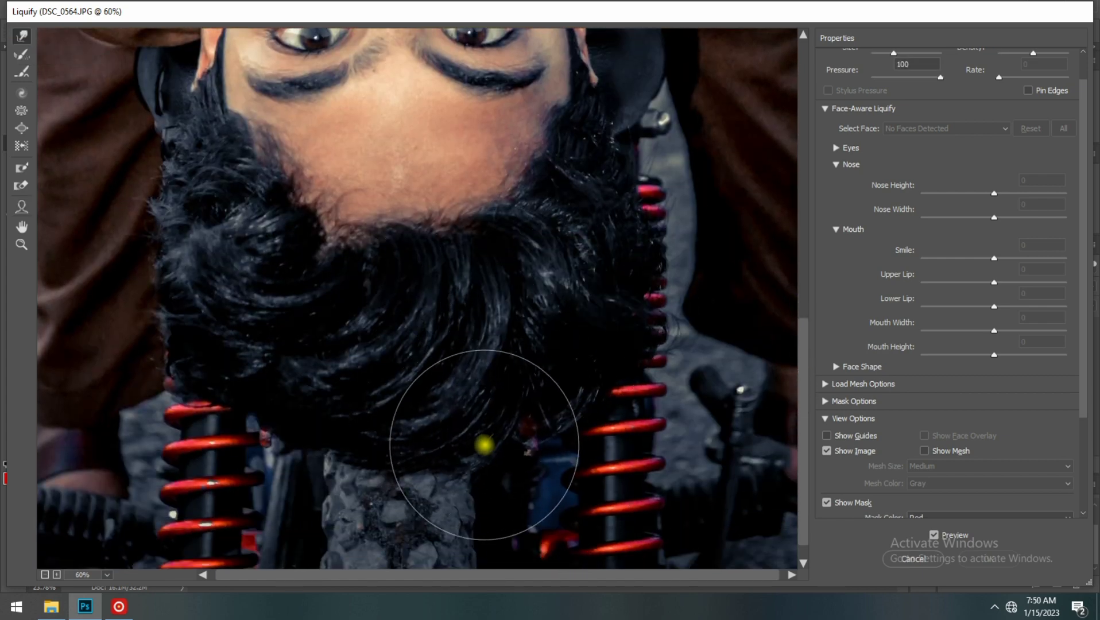
mouse_move(417, 406)
mouse_down()
mouse_move(415, 437)
mouse_move(334, 424)
mouse_move(233, 312)
mouse_move(379, 294)
mouse_up()
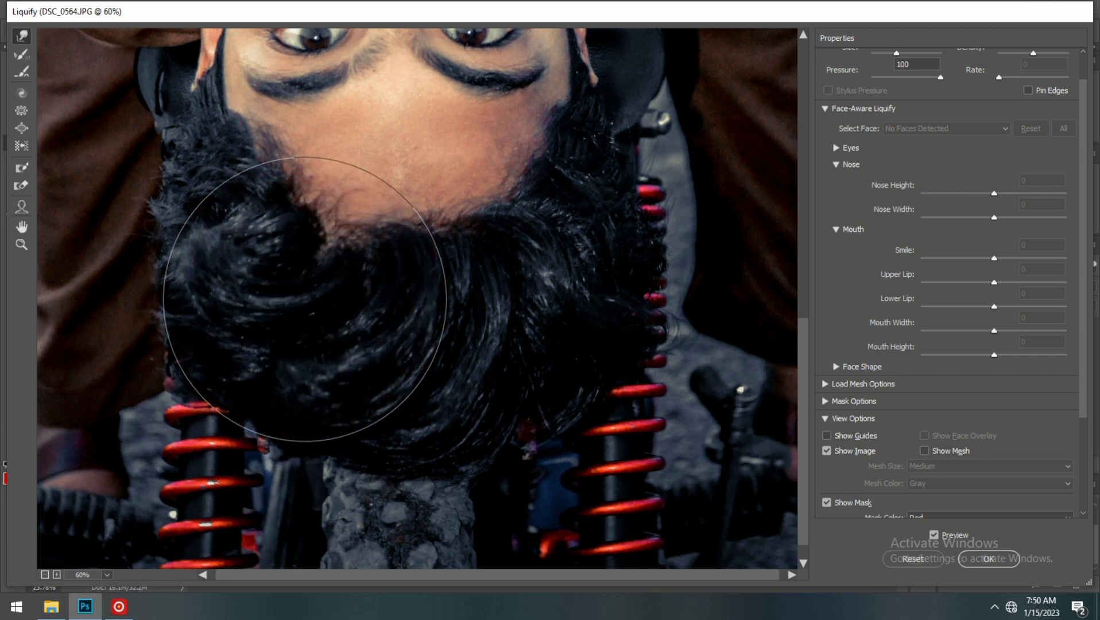
mouse_move(634, 225)
mouse_down()
mouse_move(570, 365)
mouse_move(516, 437)
mouse_move(349, 466)
mouse_up()
mouse_move(363, 533)
mouse_down()
mouse_move(390, 555)
mouse_move(287, 425)
mouse_move(267, 344)
mouse_move(219, 312)
mouse_up()
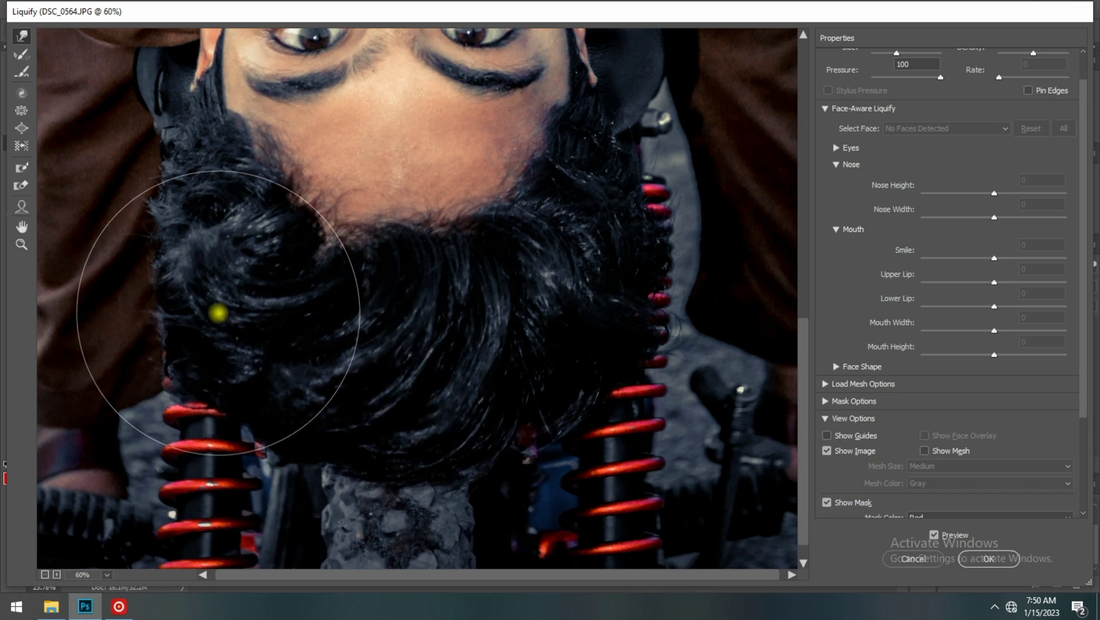
drag(201, 226, 204, 246)
click(987, 558)
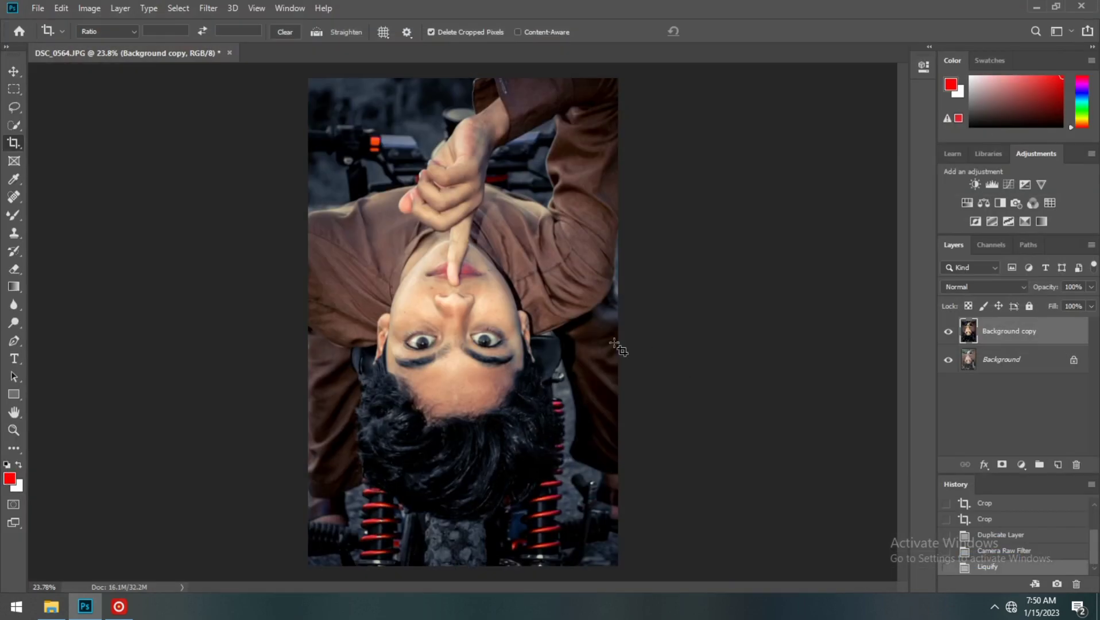
Compare the warp with the original, then duplicate Background copy as Background copy 2.
click(948, 332)
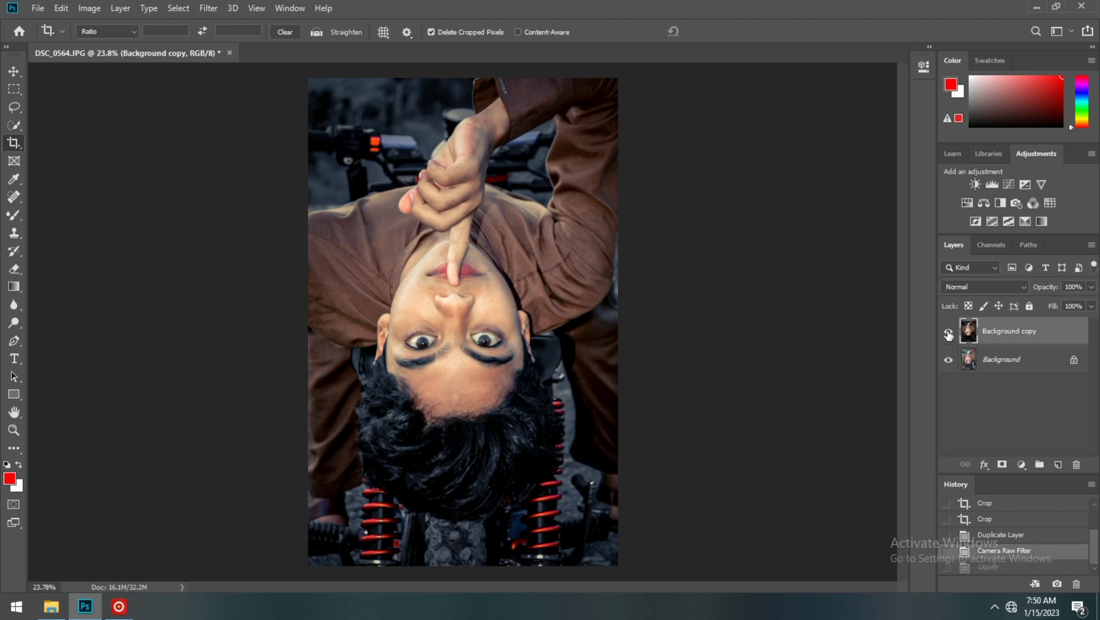
click(991, 565)
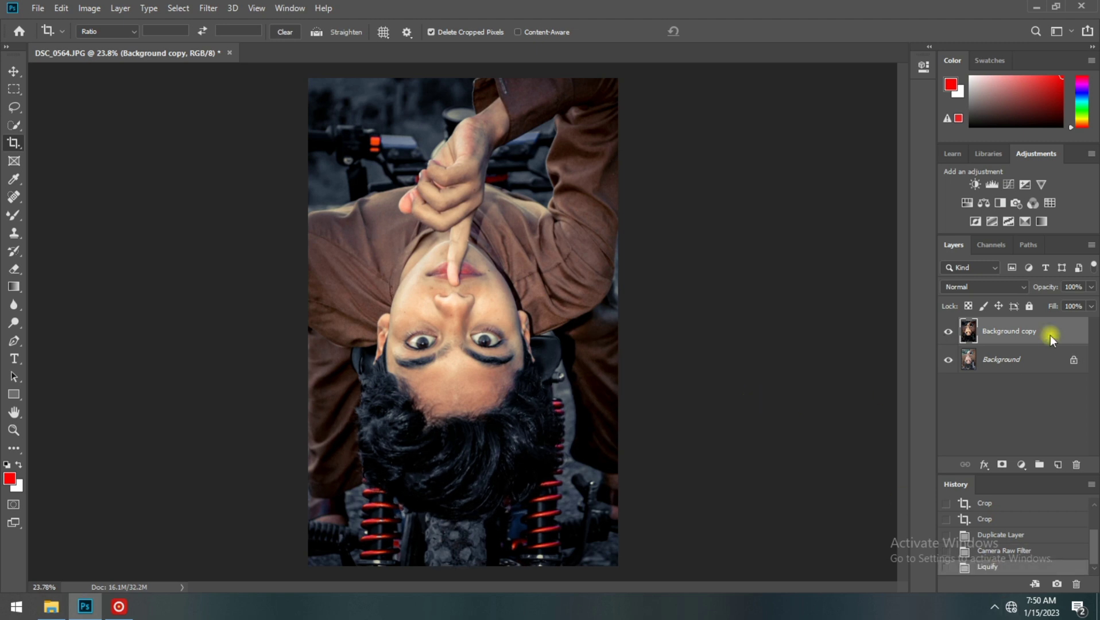
right_click(1048, 336)
click(1027, 82)
click(664, 161)
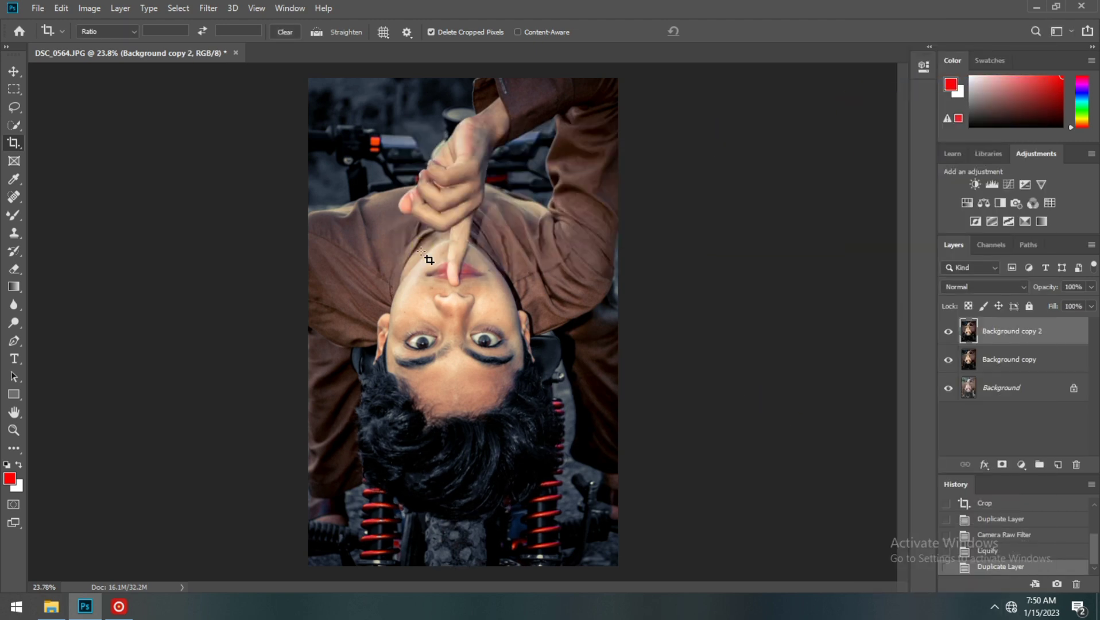
Zoom in on the face of the portrait.
scroll(442, 320, up, 1)
scroll(453, 373, up, 2)
scroll(468, 461, up, 2)
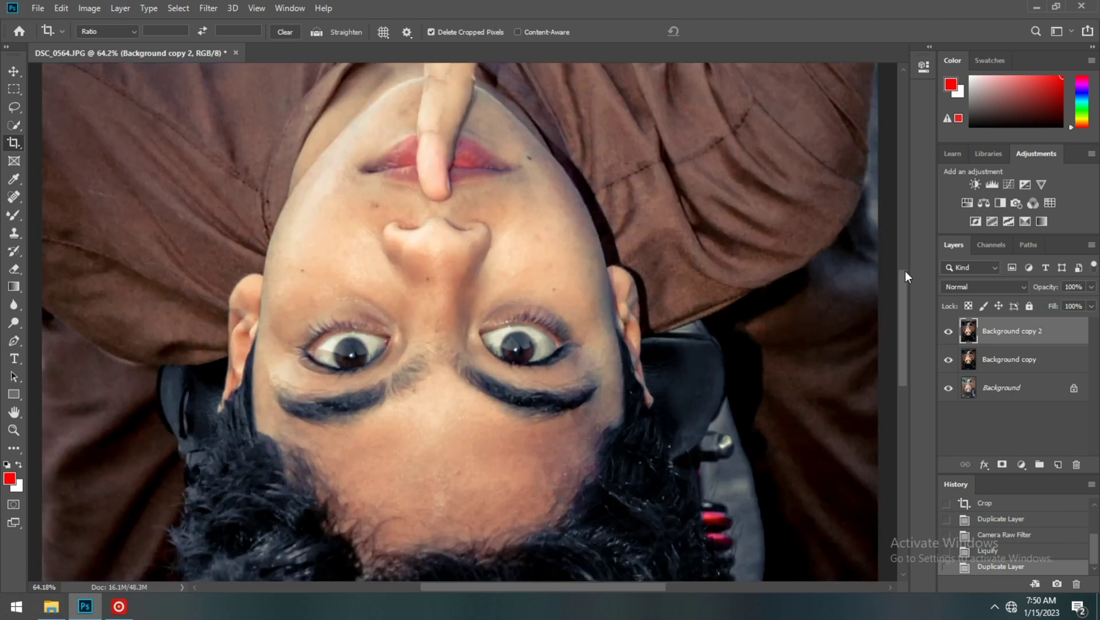
scroll(903, 280, down, 1)
scroll(394, 290, up, 1)
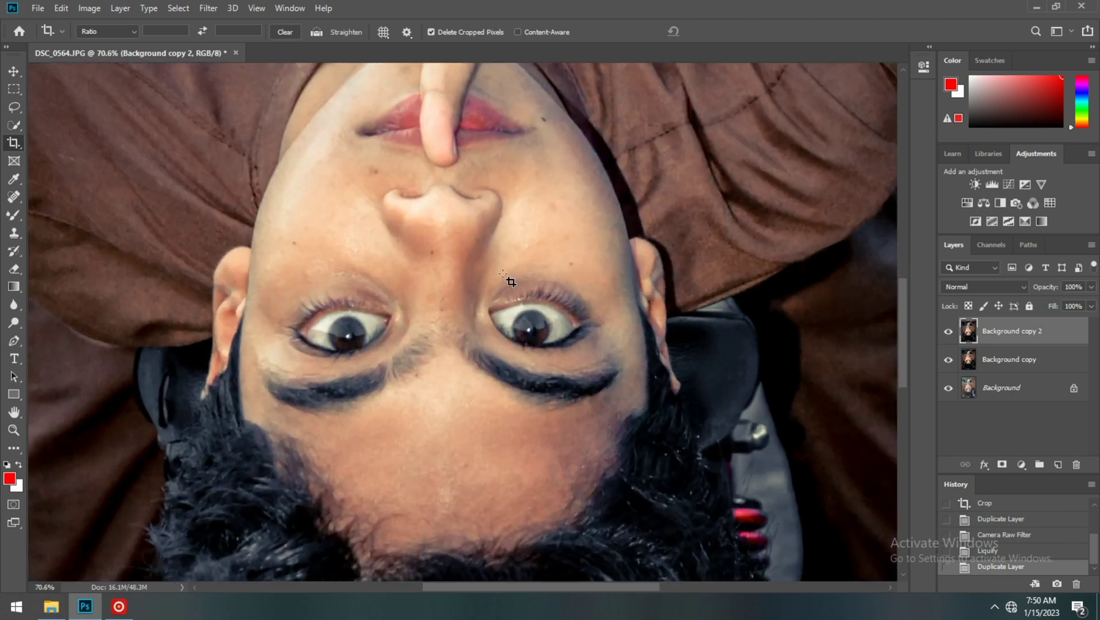
Select the Mixer Brush and size it for the nose area.
click(13, 215)
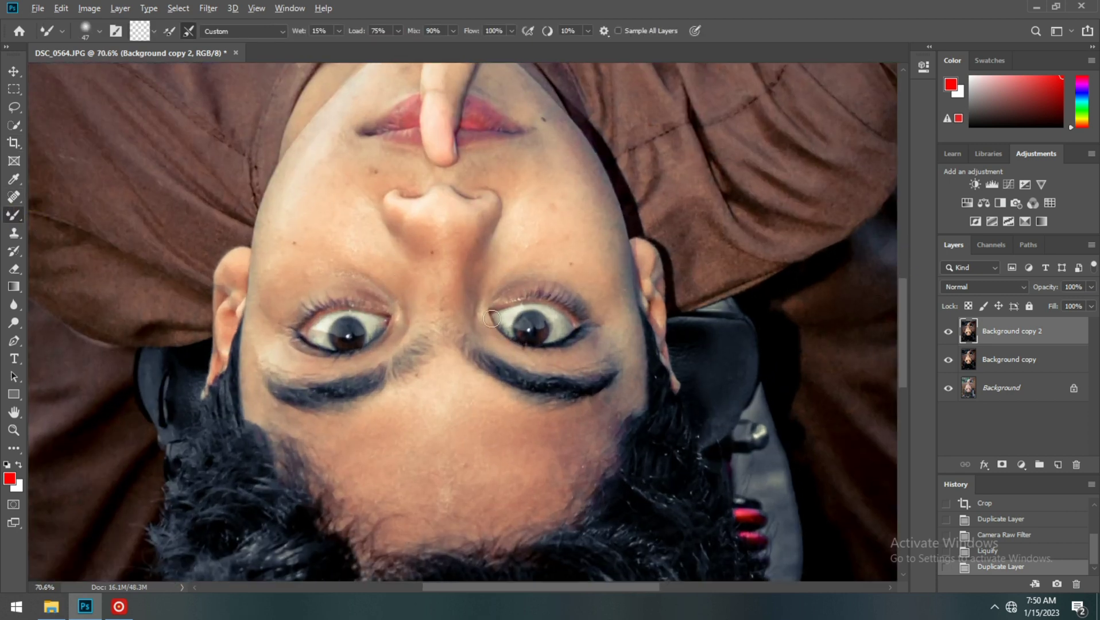
drag(492, 318, 500, 319)
drag(448, 245, 455, 244)
scroll(455, 243, up, 3)
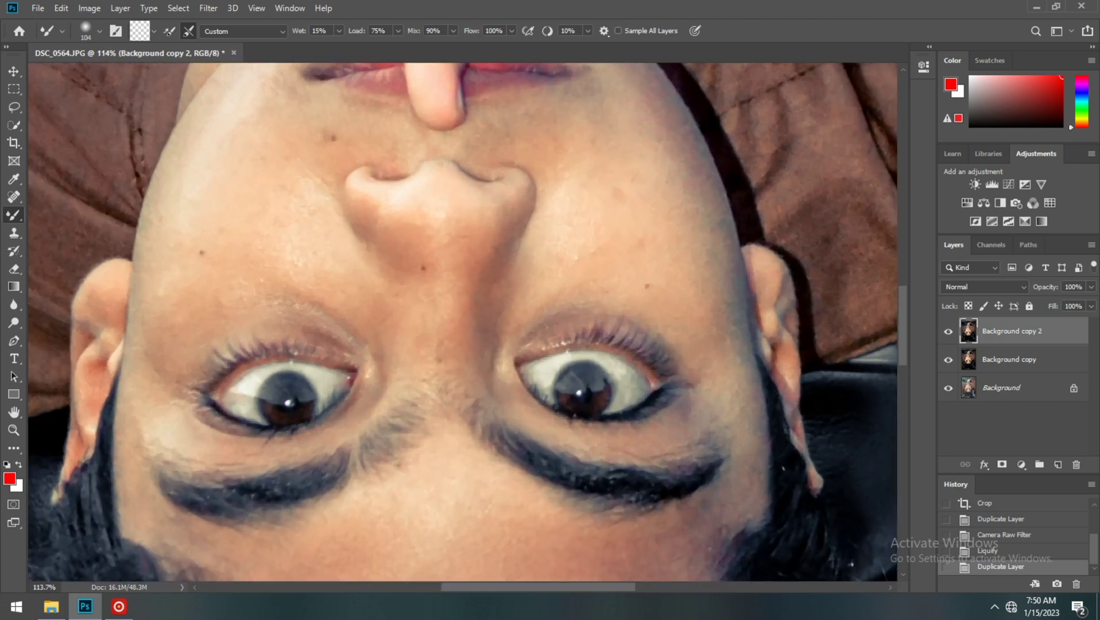
drag(400, 221, 395, 222)
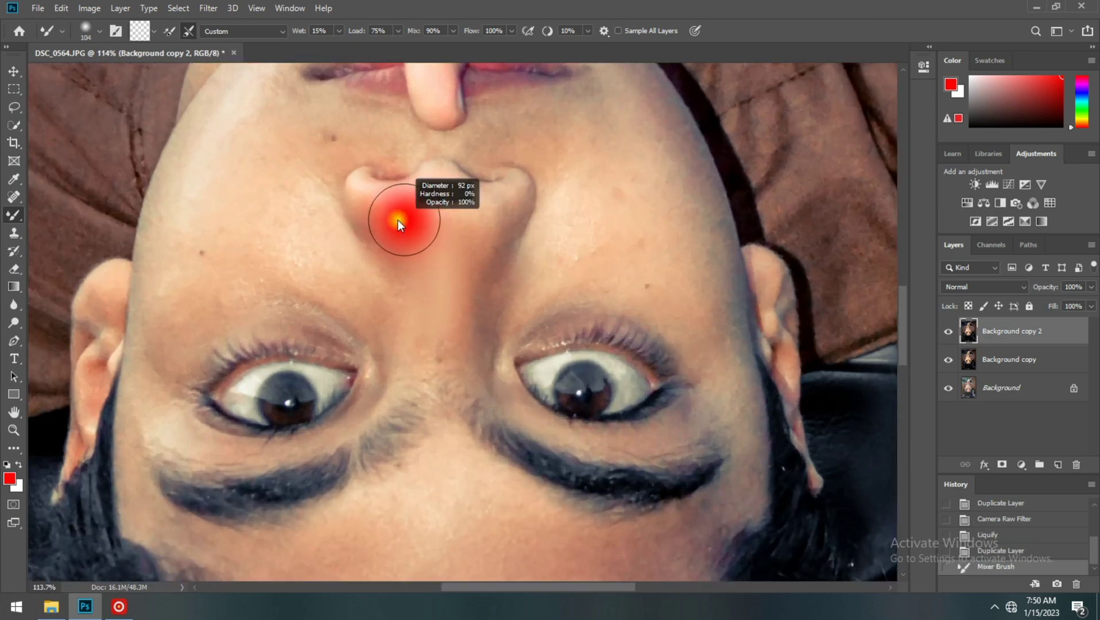
Blend the skin along the nose bridge smooth with Mixer Brush strokes.
click(387, 232)
drag(497, 221, 494, 255)
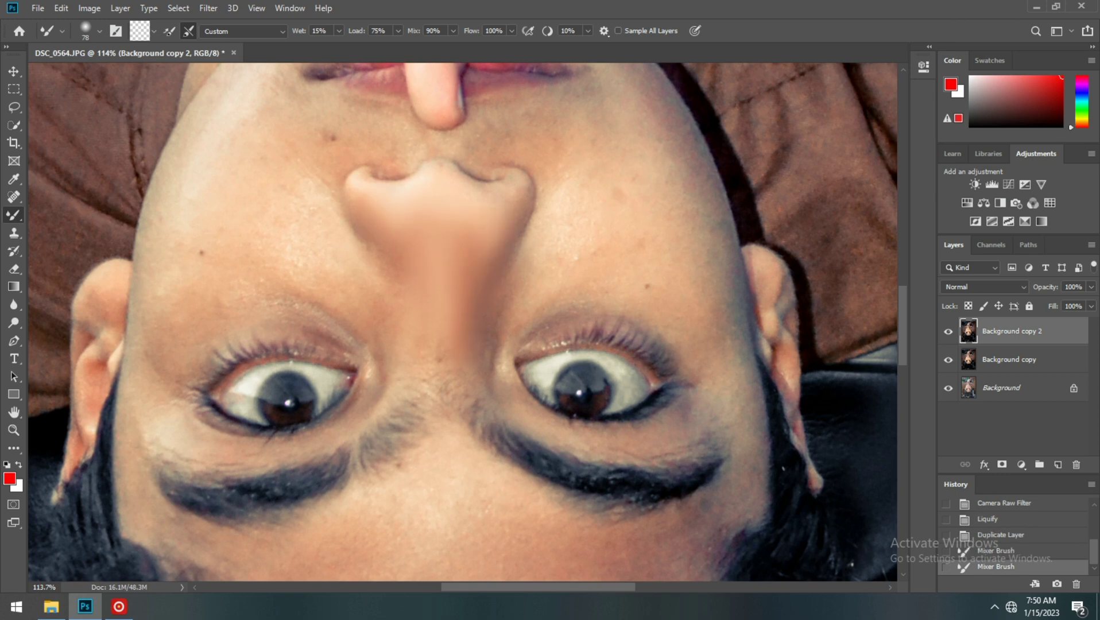
drag(405, 247, 405, 261)
drag(448, 207, 454, 212)
drag(439, 265, 438, 221)
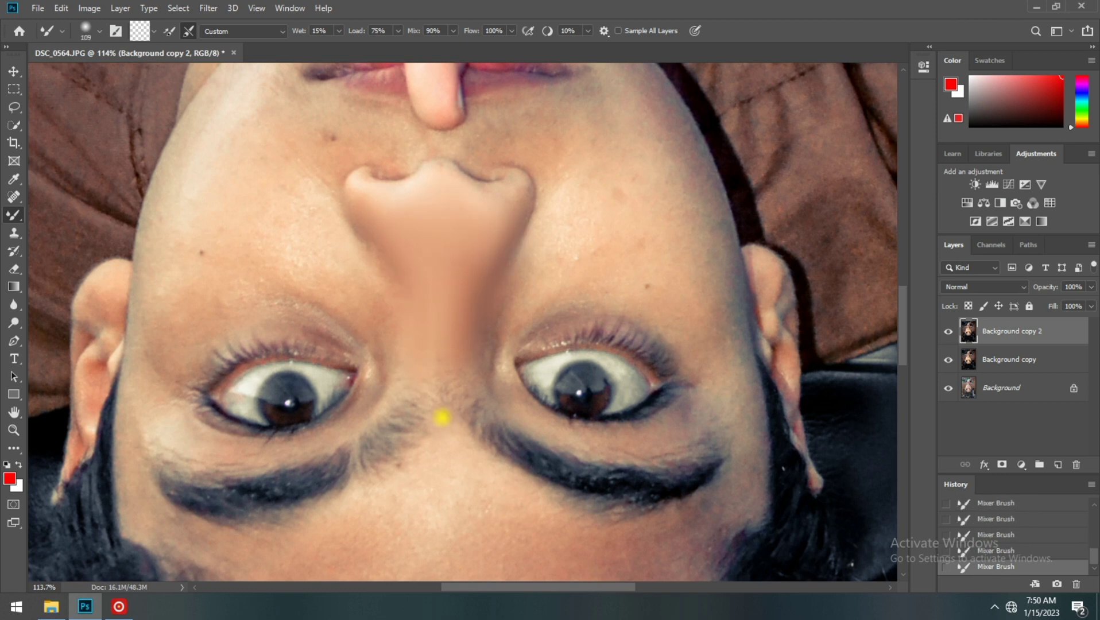
scroll(425, 396, down, 3)
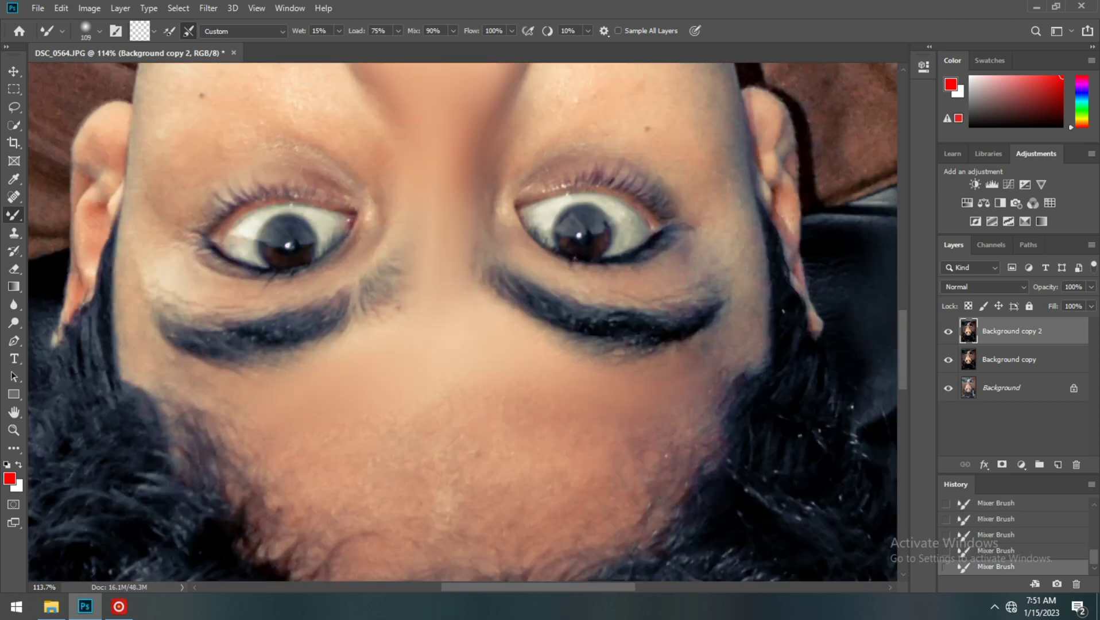
Resize the Mixer Brush and blend the forehead, eye and nose skin to an even tone.
scroll(394, 336, down, 3)
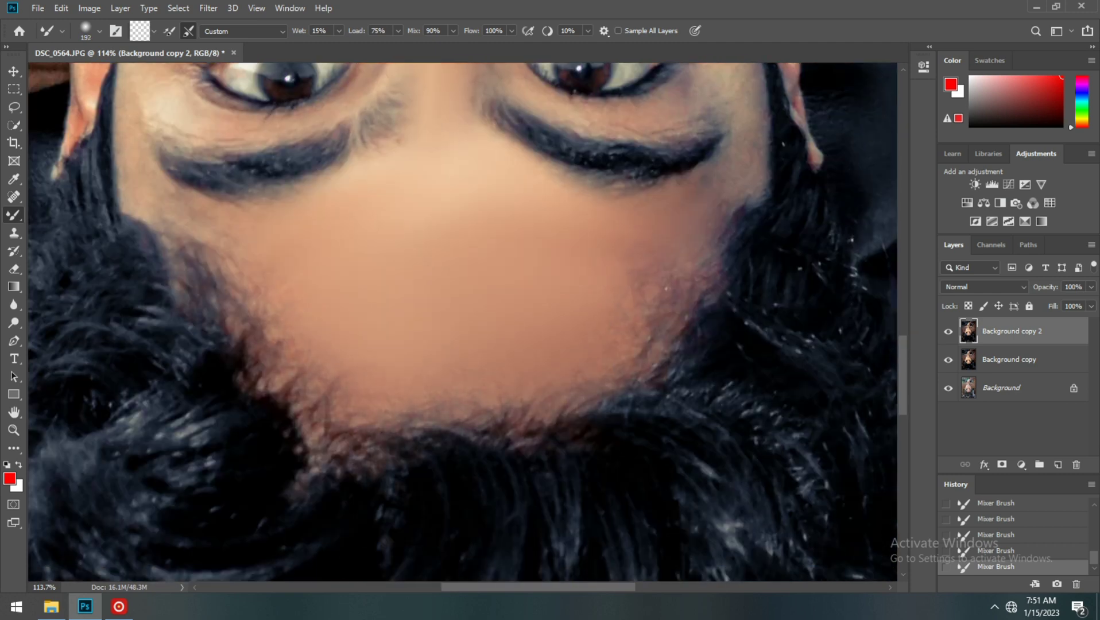
drag(323, 325, 295, 325)
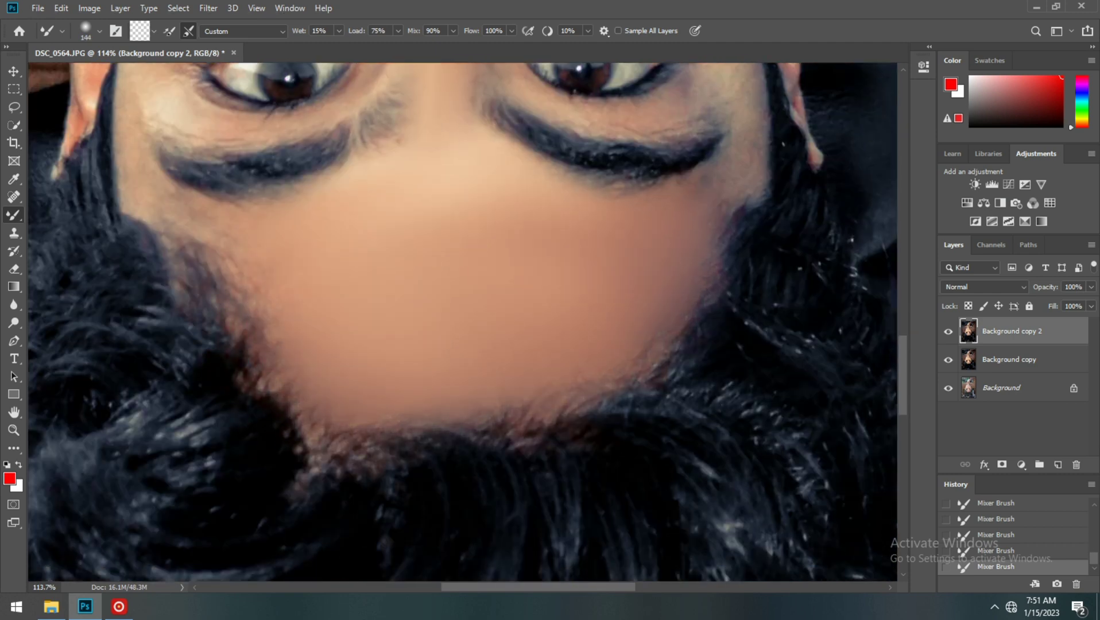
scroll(222, 253, up, 2)
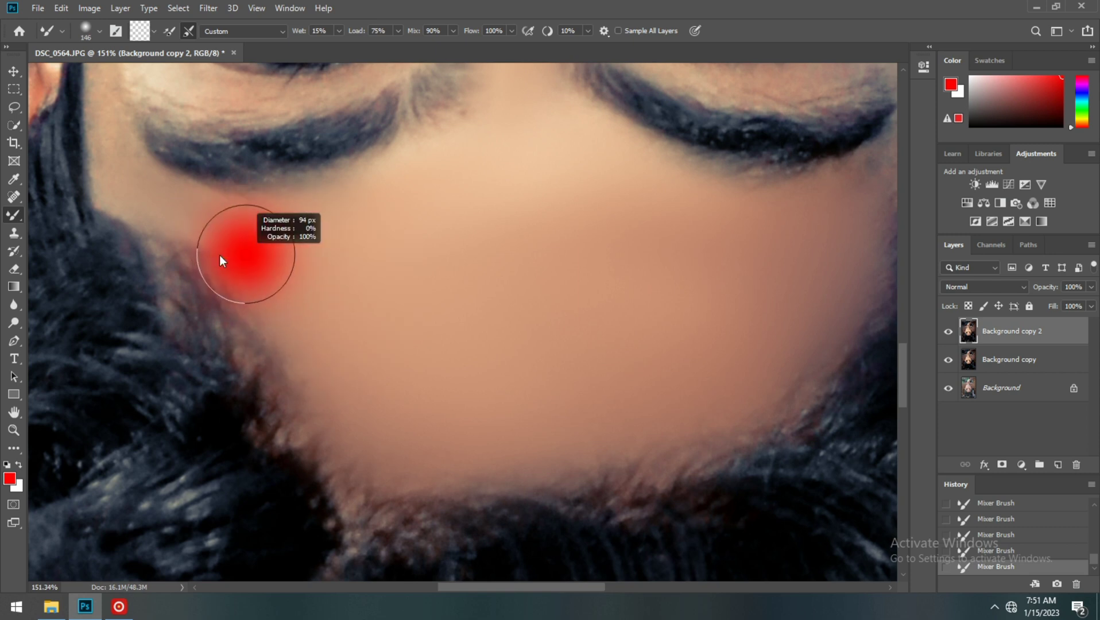
scroll(221, 262, up, 5)
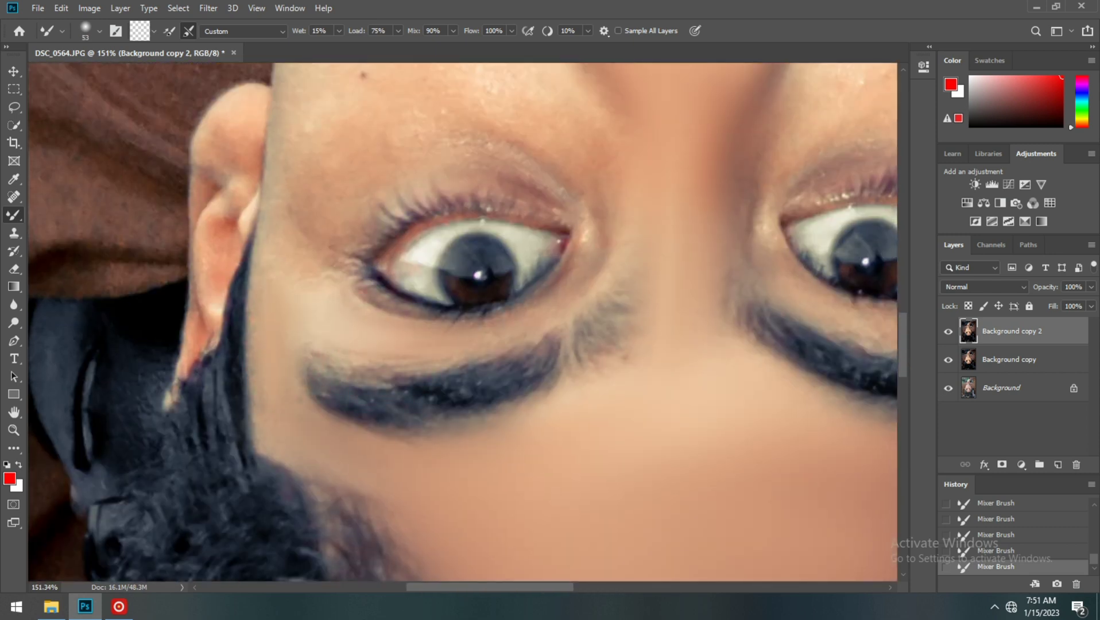
scroll(516, 429, up, 3)
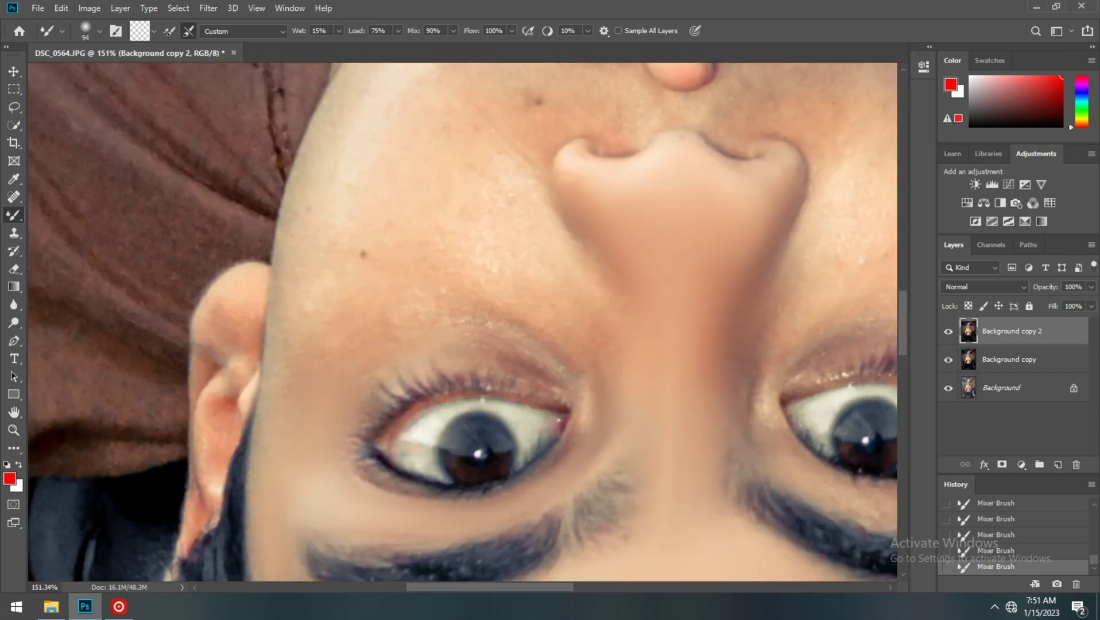
scroll(379, 339, up, 3)
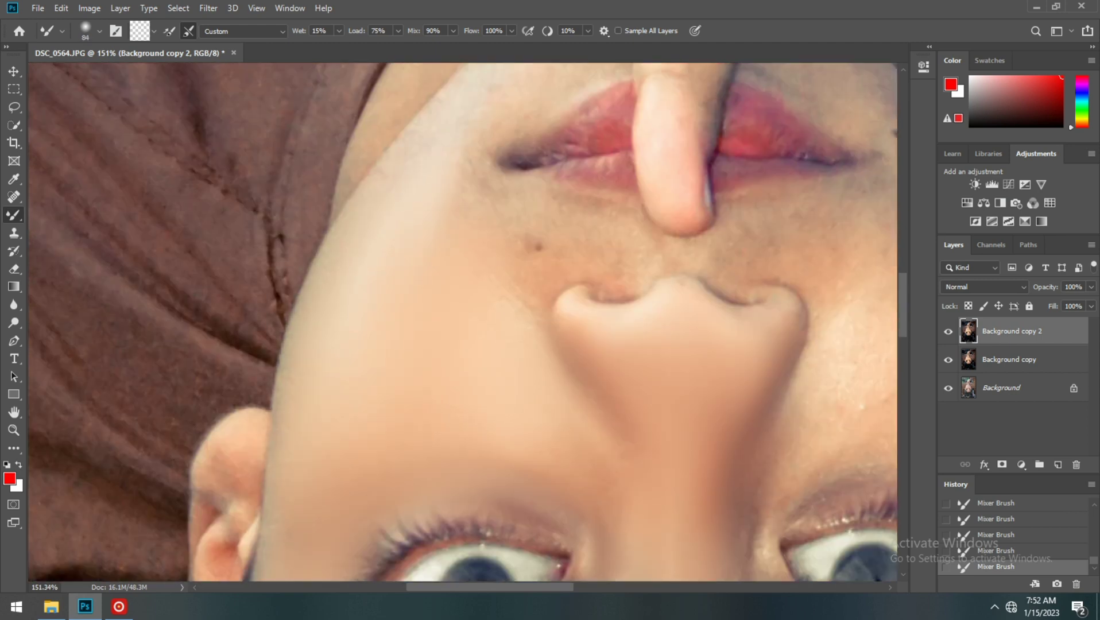
drag(492, 588, 561, 588)
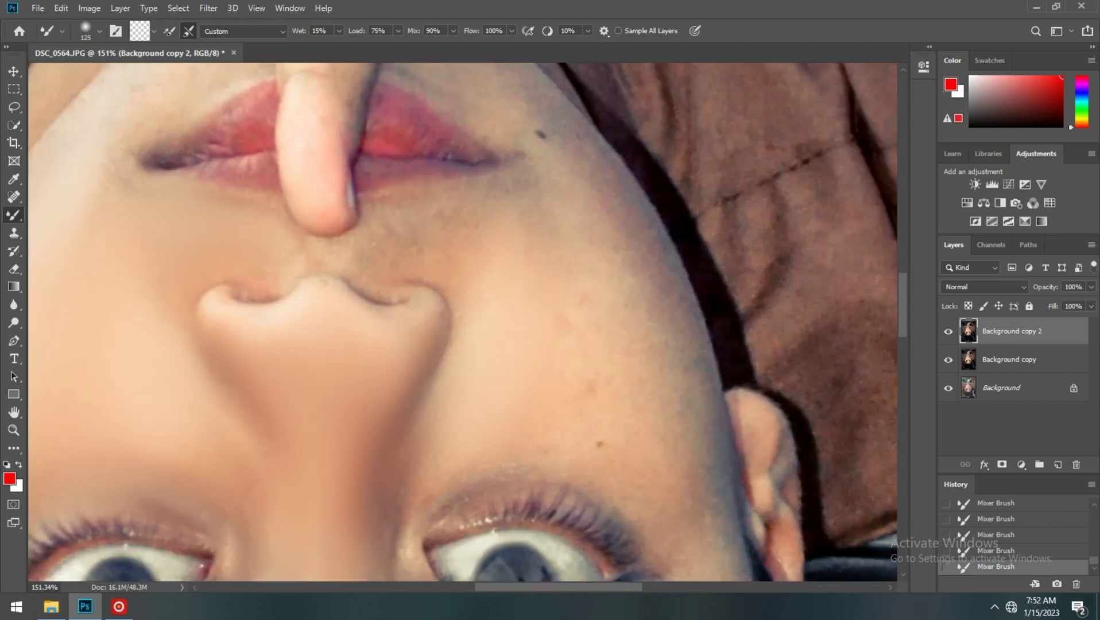
drag(903, 313, 903, 344)
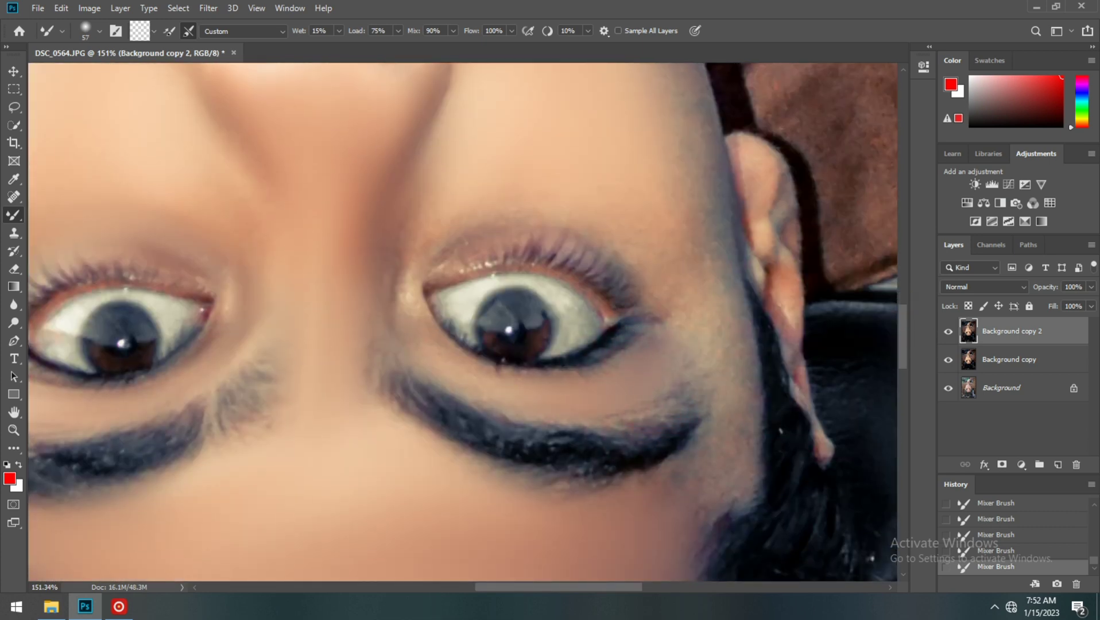
drag(650, 262, 669, 261)
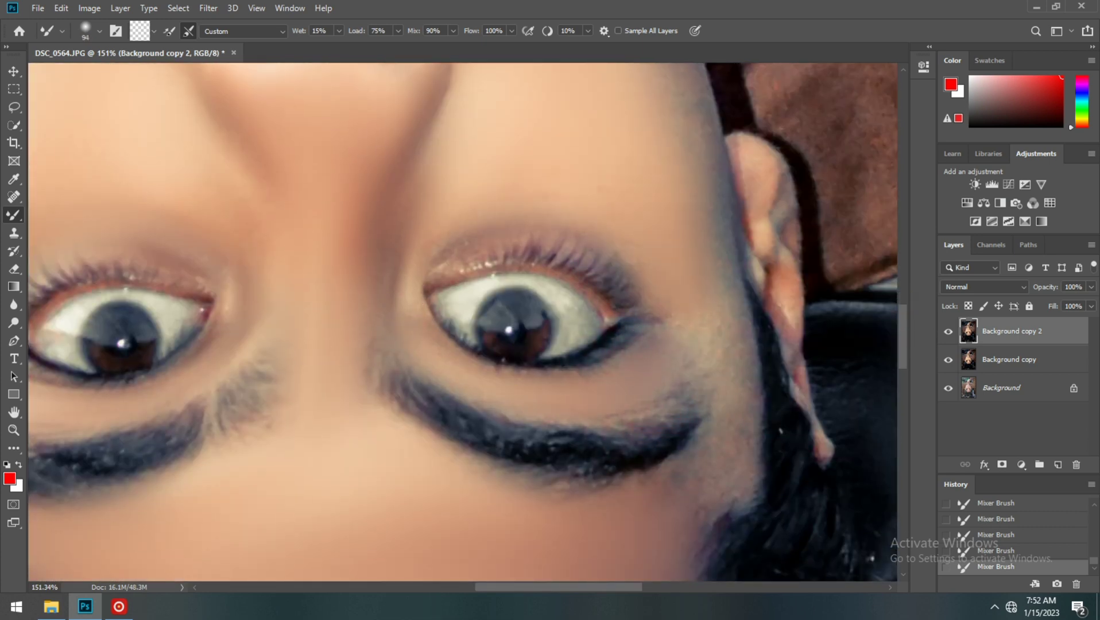
scroll(699, 257, down, 5)
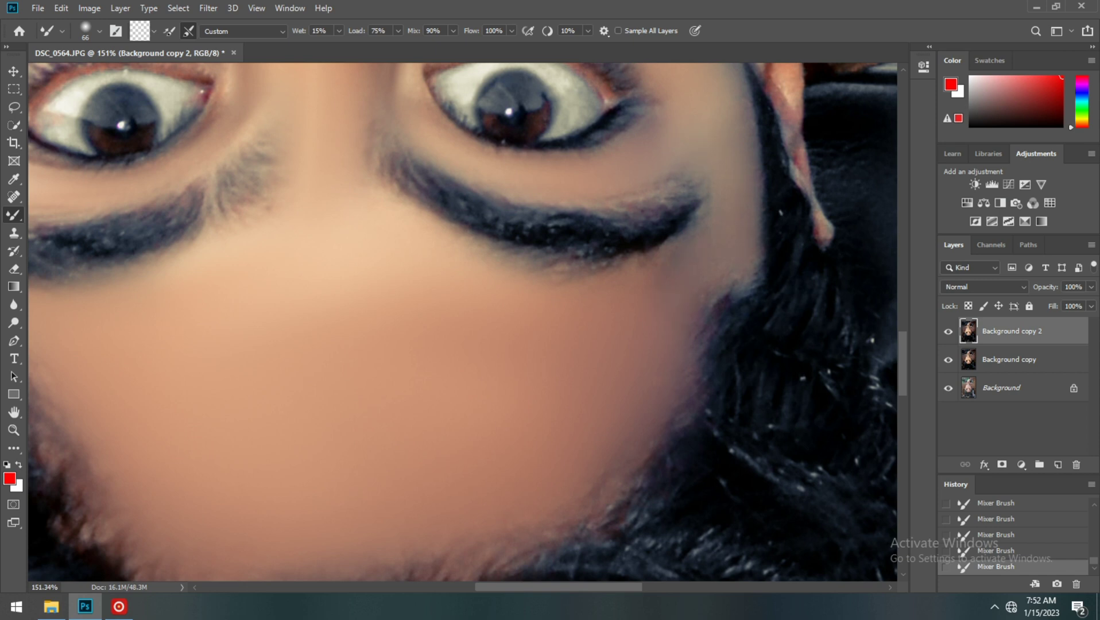
Fit the portrait on screen, then zoom in around the lips, chin and finger.
key(ctrl+0)
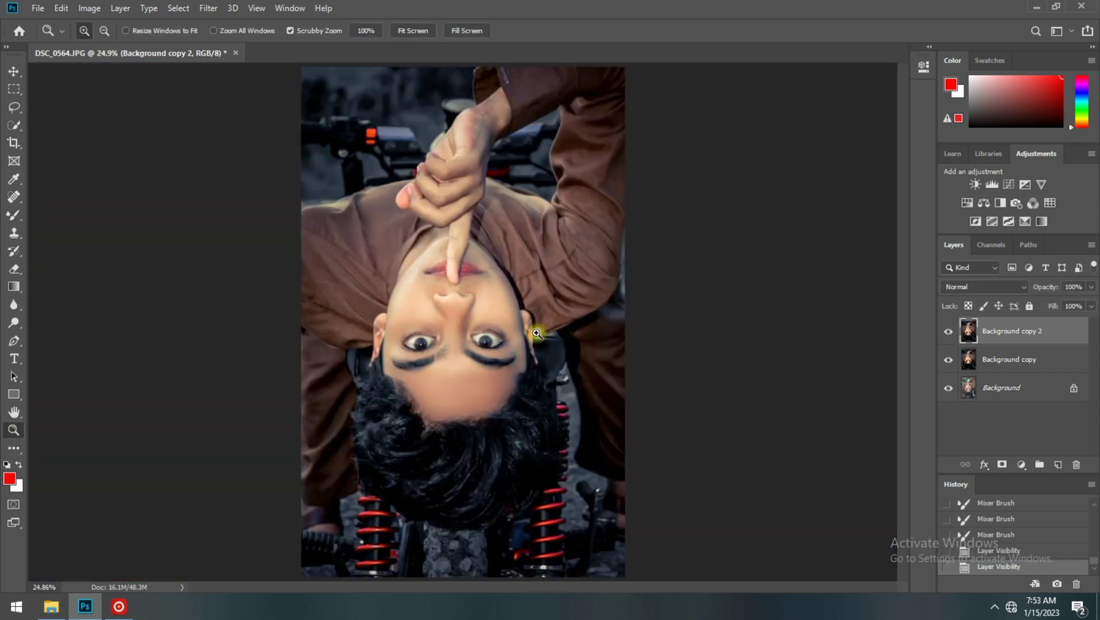
scroll(436, 468, up, 3)
scroll(436, 468, up, 3)
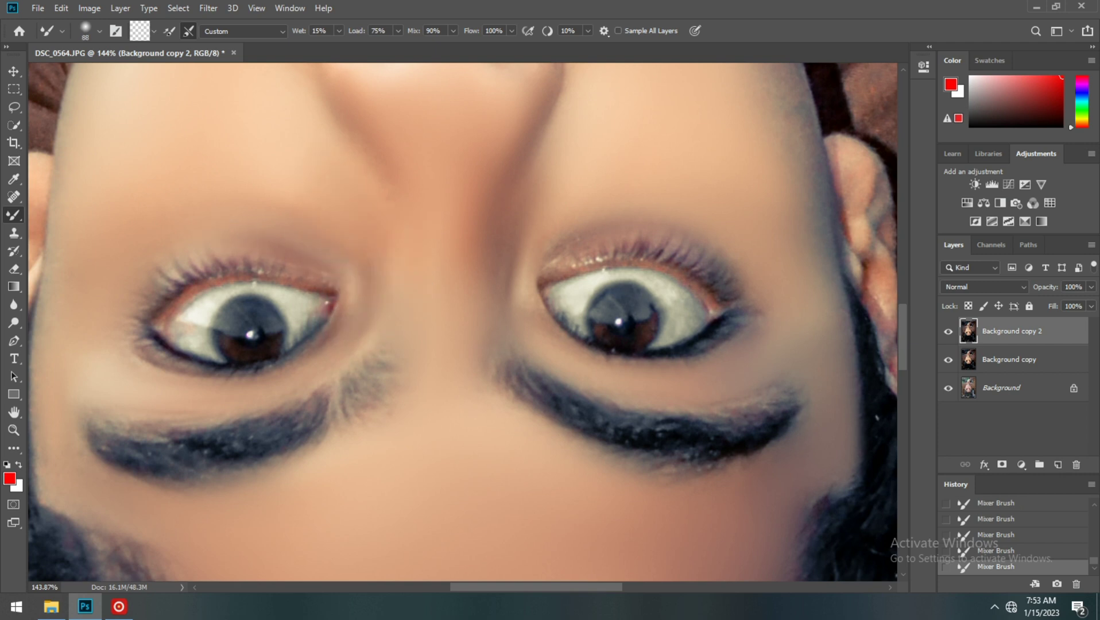
scroll(364, 246, up, 5)
scroll(385, 228, up, 3)
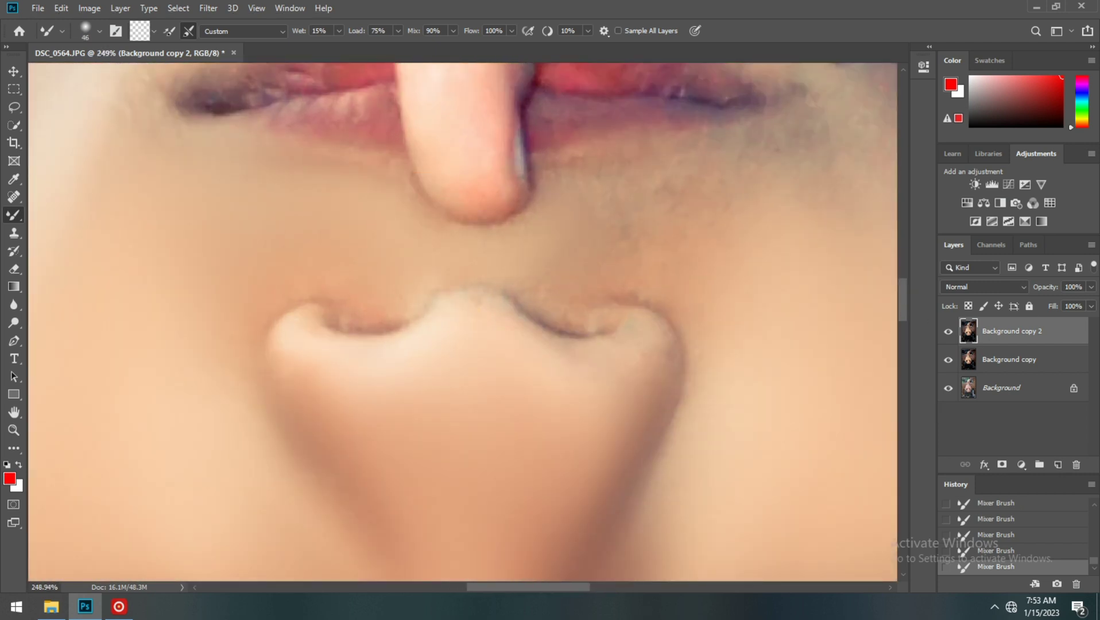
scroll(597, 520, down, 5)
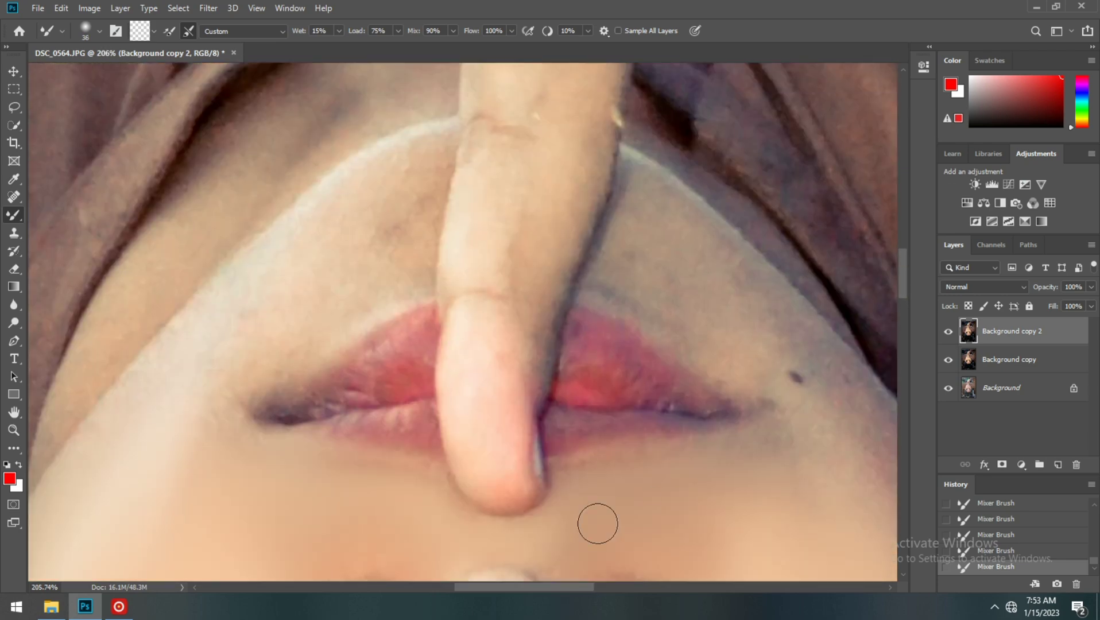
scroll(902, 275, up, 3)
scroll(902, 276, up, 2)
scroll(905, 305, down, 3)
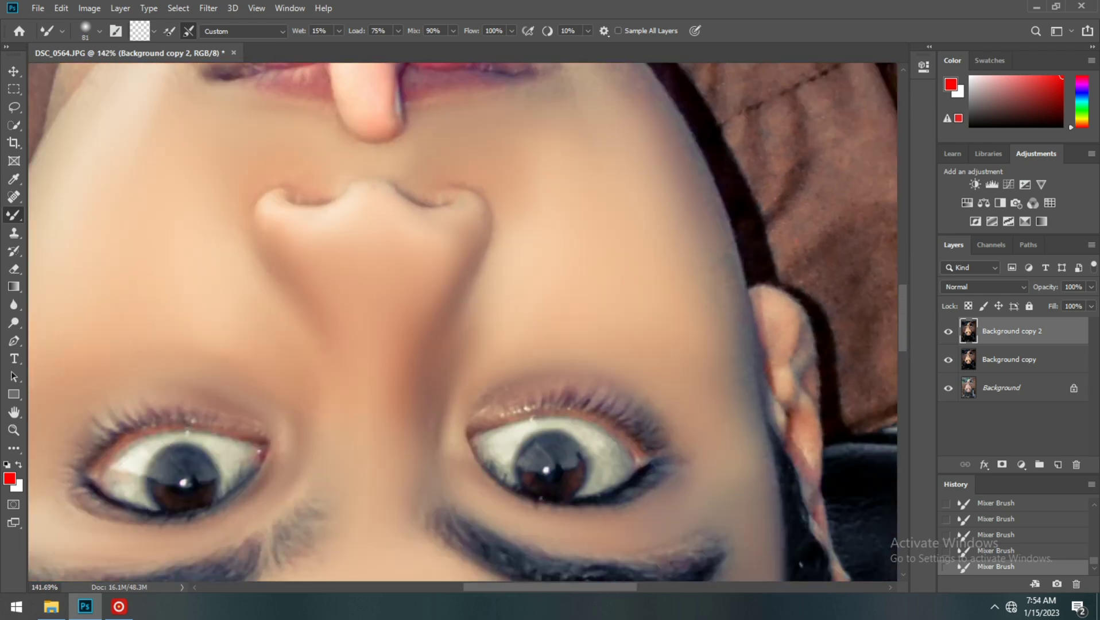
scroll(901, 317, up, 2)
scroll(901, 317, up, 2)
scroll(372, 364, up, 2)
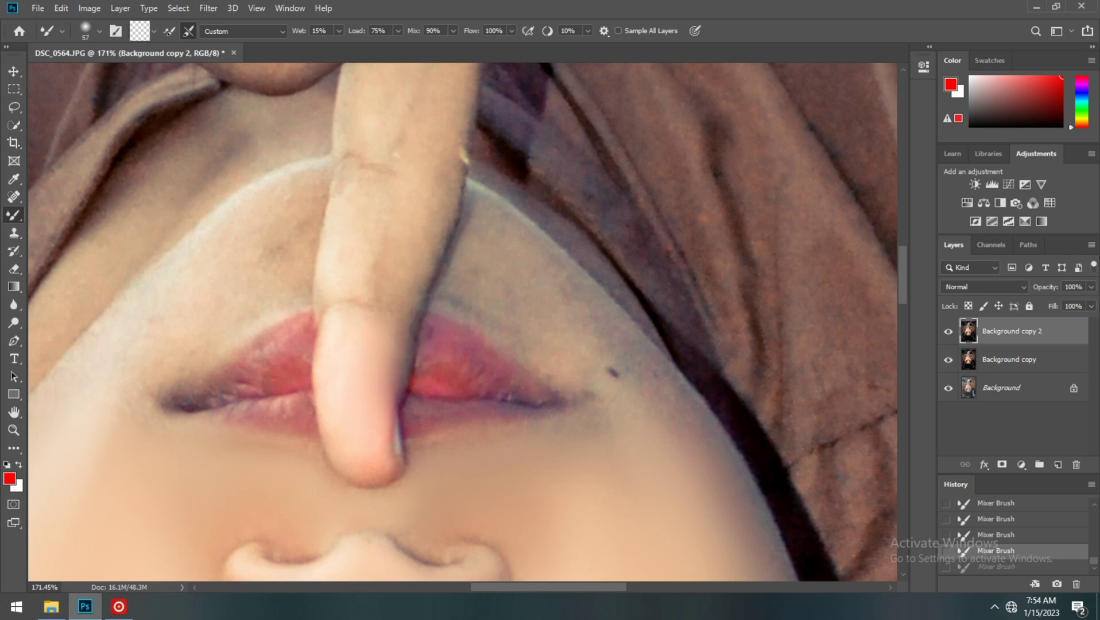
Undo a stray stroke near the finger, enlarge the brush slightly, then fit the image on screen.
key(ctrl+shift+z)
scroll(462, 321, up, 3)
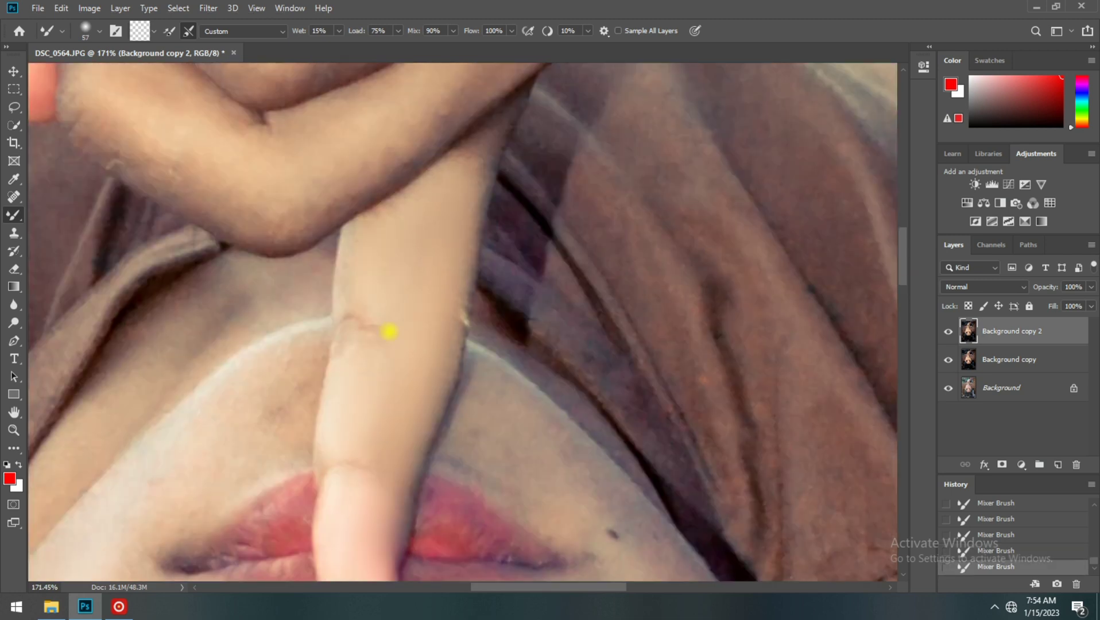
scroll(613, 534, down, 6)
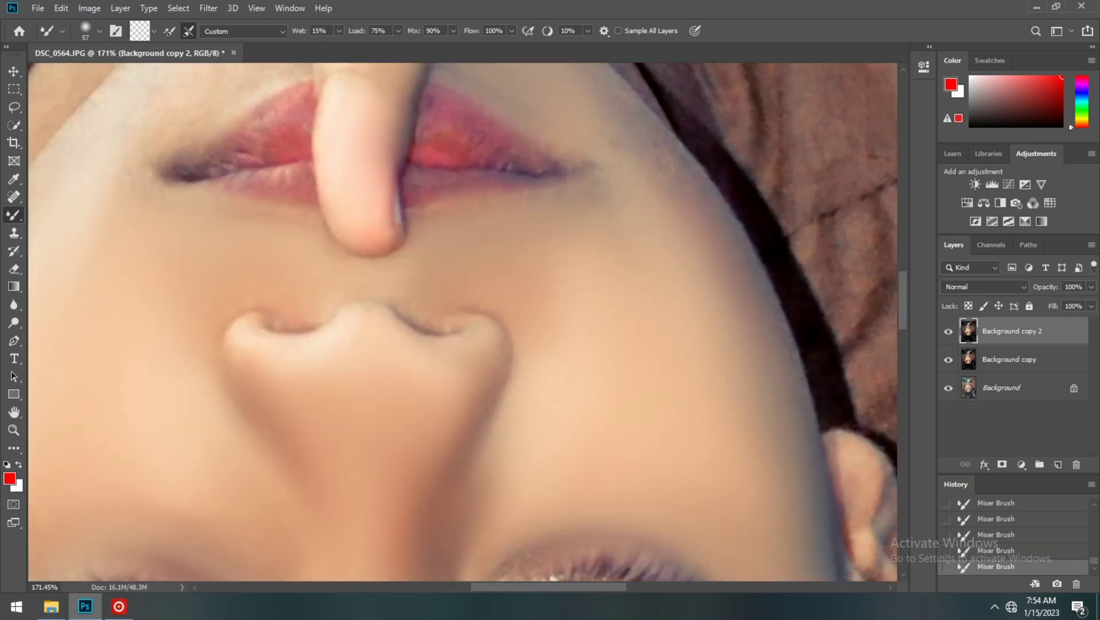
scroll(586, 260, up, 3)
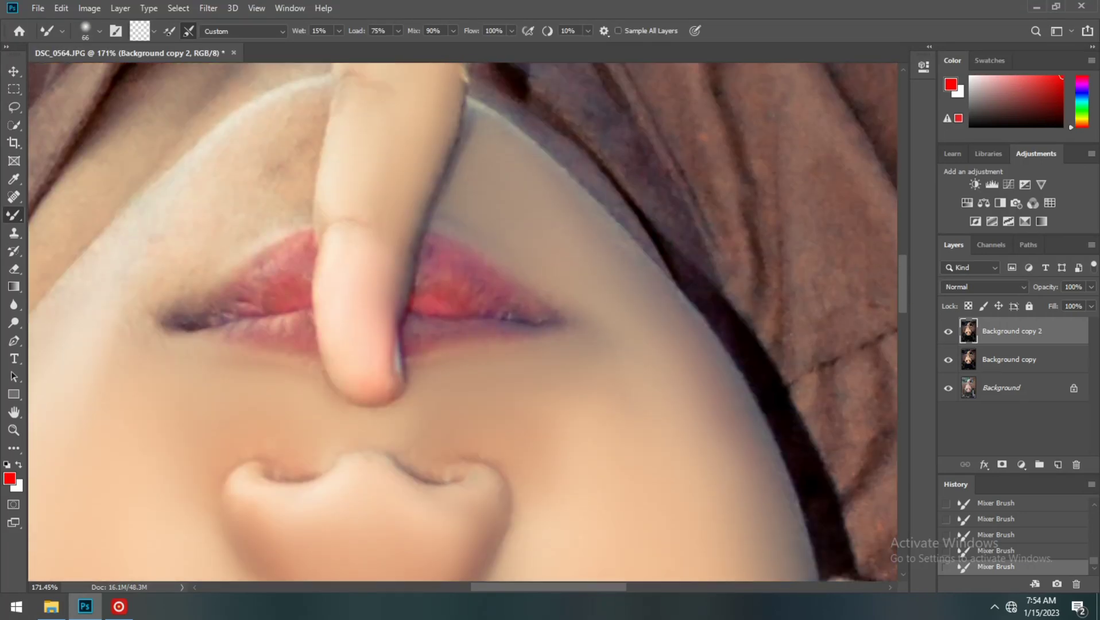
scroll(402, 167, left, 3)
scroll(402, 167, up, 2)
key(bracketright)
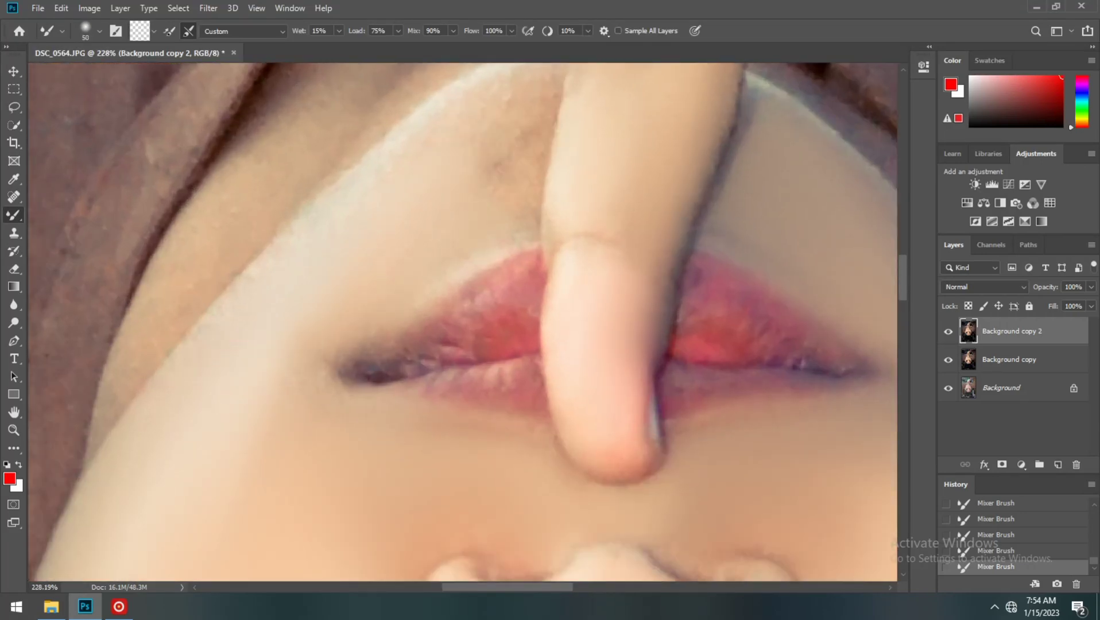
scroll(508, 294, up, 3)
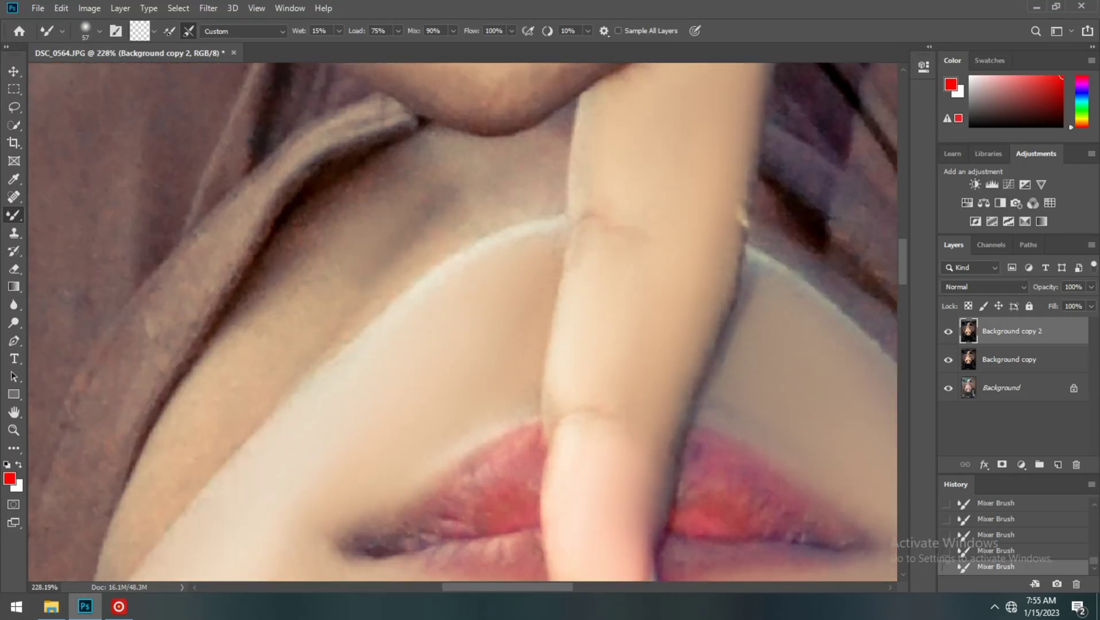
scroll(861, 277, left, 3)
scroll(804, 287, down, 3)
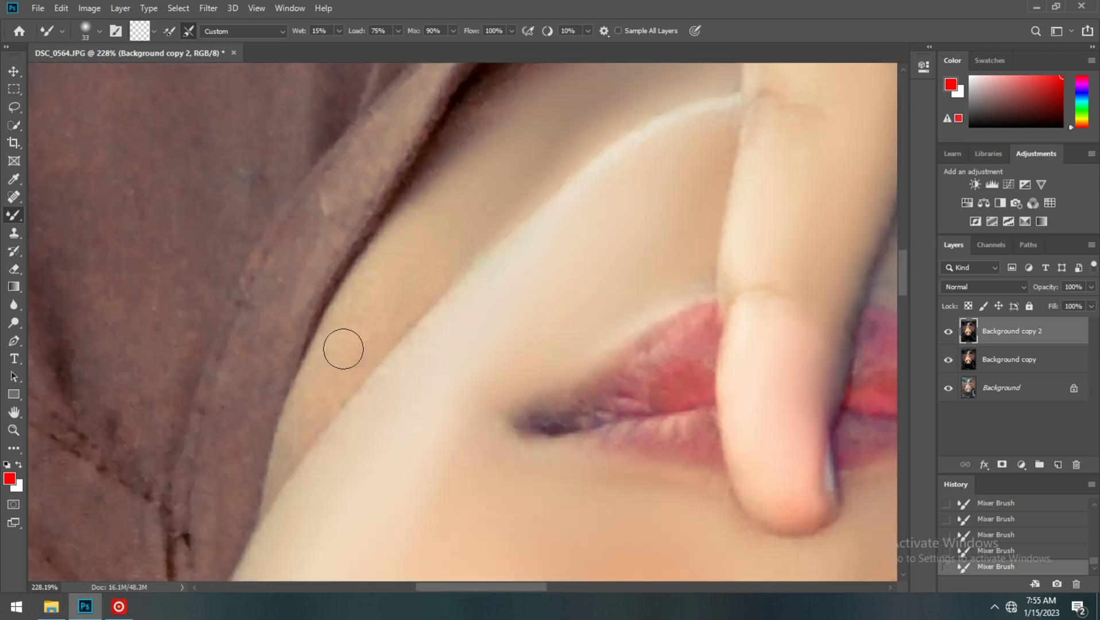
key(z)
click(413, 31)
Toggle the top copy's visibility to compare, then zoom in on the raised hand.
drag(456, 405, 494, 405)
key(b)
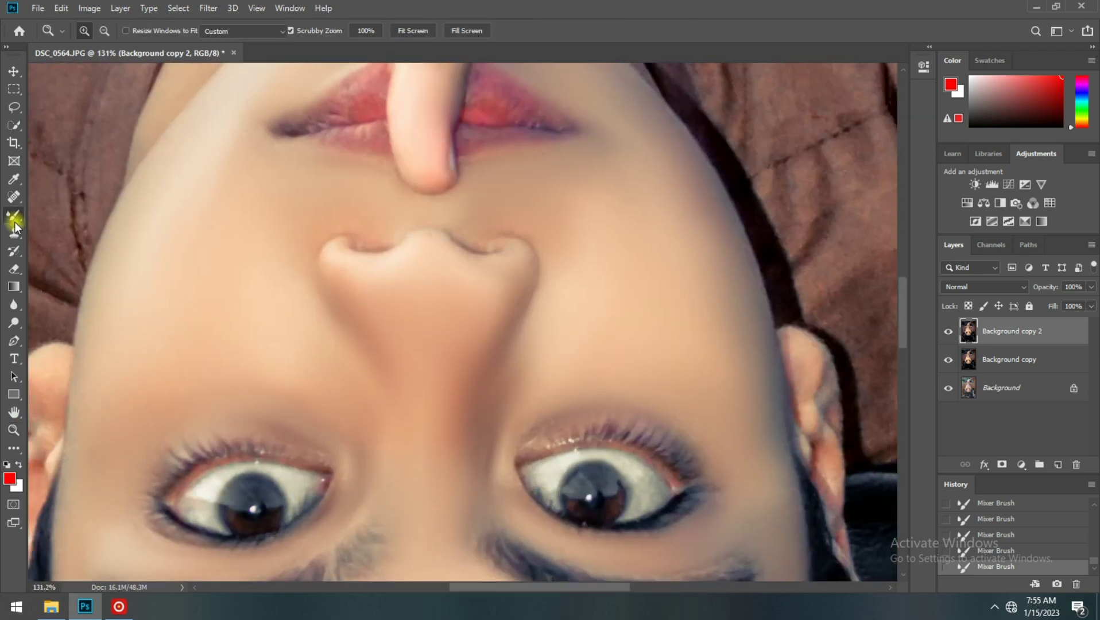
key(z)
key(ctrl+0)
click(949, 331)
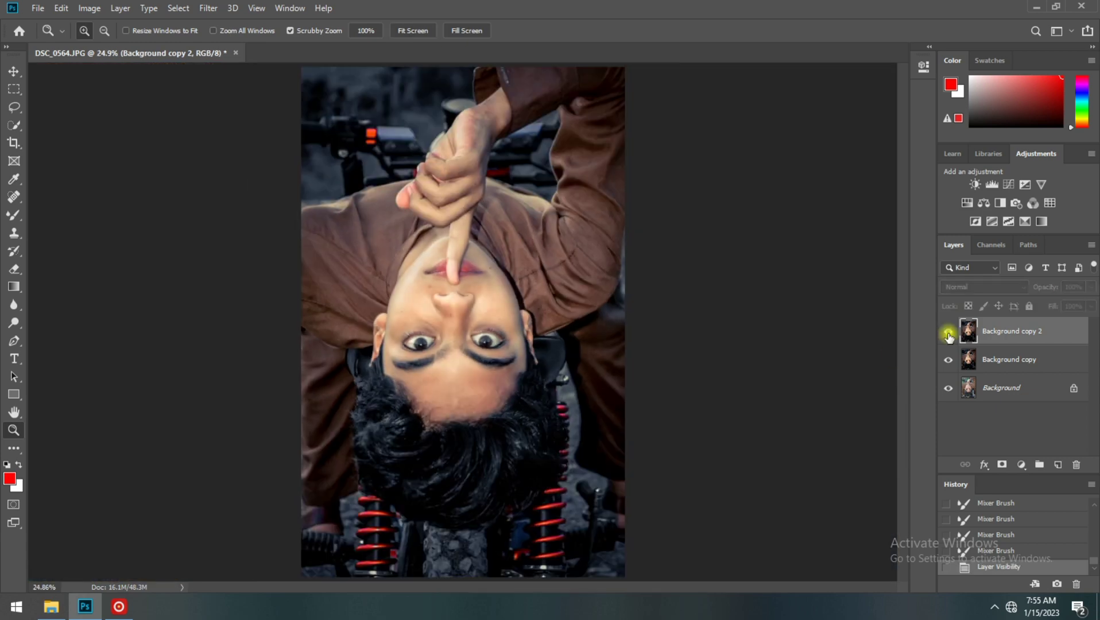
click(250, 269)
key(b)
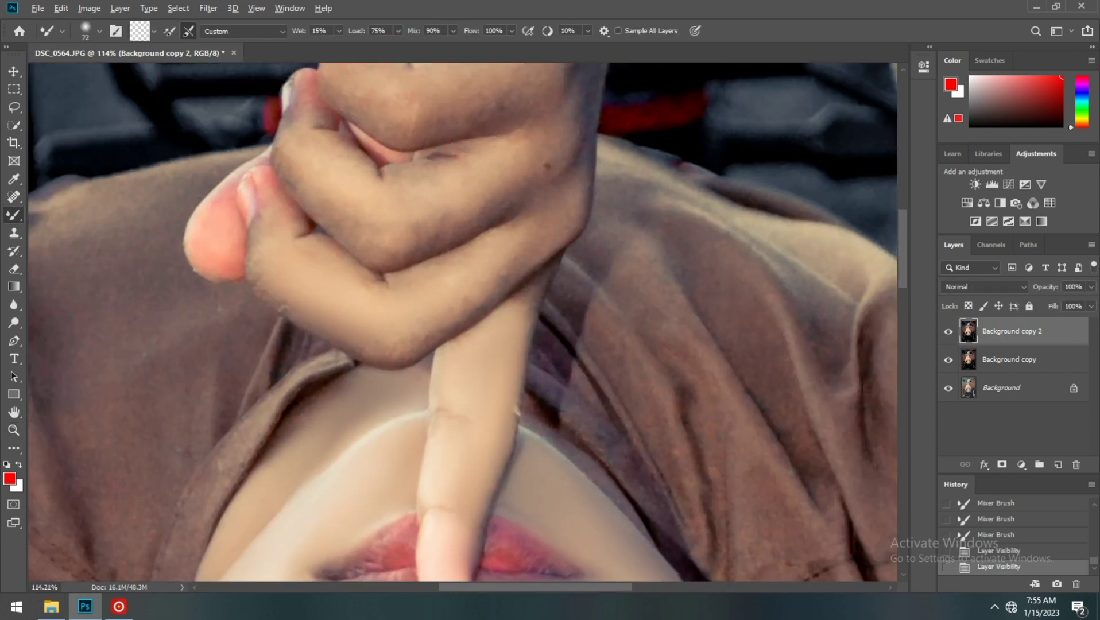
Blend the hand and wrist skin smooth, using a smaller brush near the sleeve.
drag(515, 246, 510, 264)
drag(395, 241, 432, 228)
drag(518, 172, 546, 215)
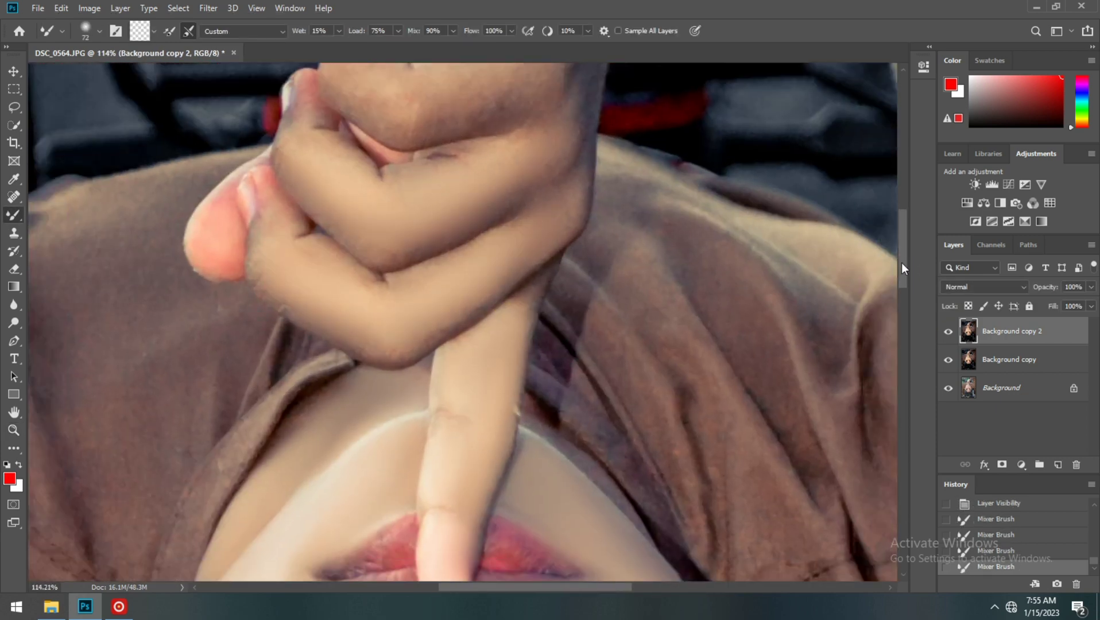
scroll(546, 215, up, 5)
mouse_move(557, 342)
mouse_down()
mouse_move(586, 270)
mouse_move(534, 345)
mouse_up()
scroll(586, 270, up, 3)
drag(545, 396, 488, 453)
drag(517, 298, 494, 336)
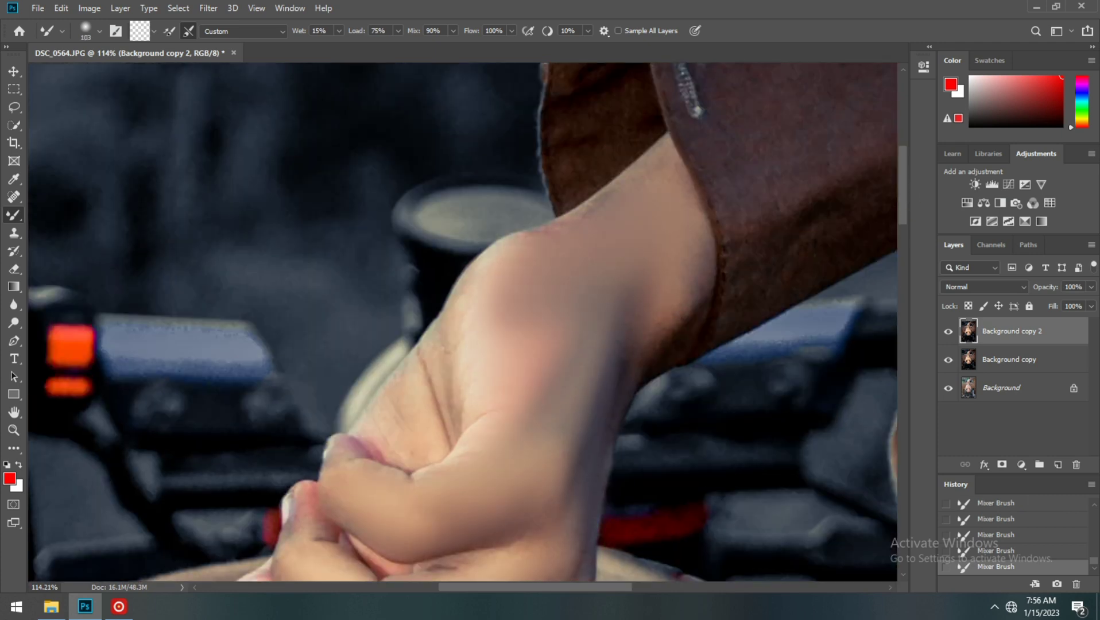
key(bracketleft)
key(bracketleft)
key(bracketleft)
mouse_move(437, 396)
mouse_down()
mouse_move(442, 350)
mouse_move(394, 447)
mouse_move(467, 319)
mouse_move(485, 445)
mouse_up()
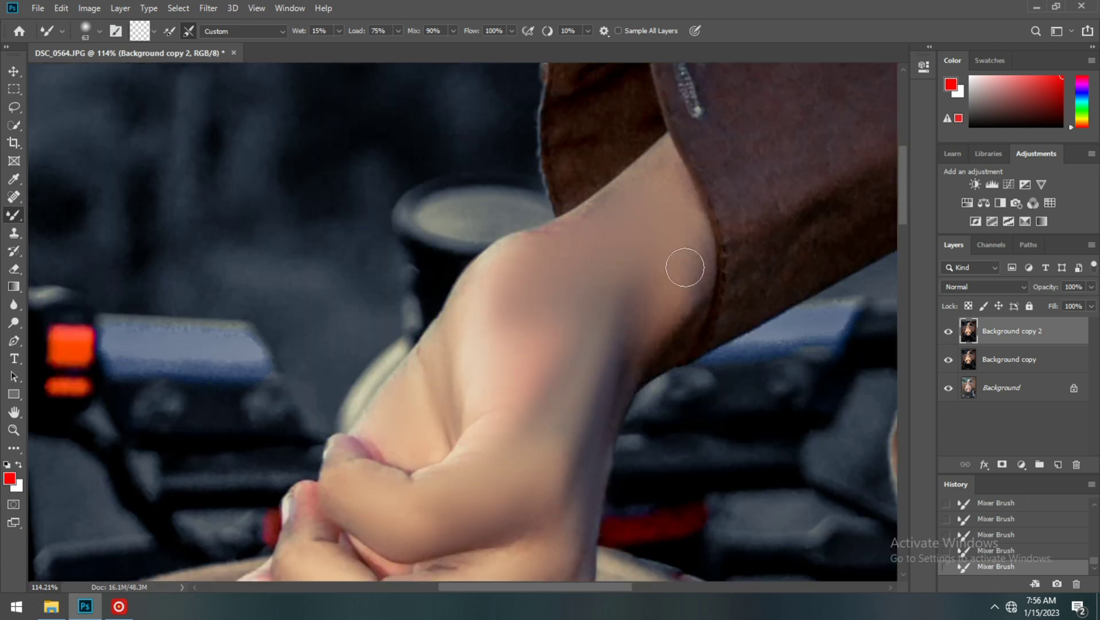
mouse_move(632, 344)
mouse_down()
mouse_move(570, 535)
mouse_move(522, 553)
mouse_up()
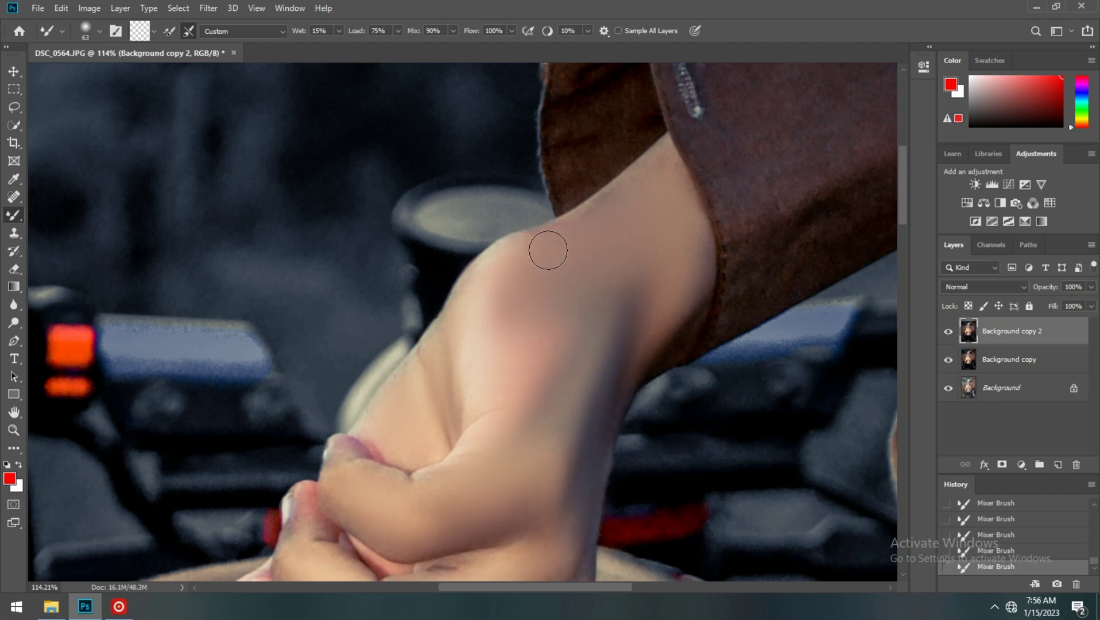
Fit the image on screen and lower Background copy 2's opacity to 95%.
key(z)
click(413, 31)
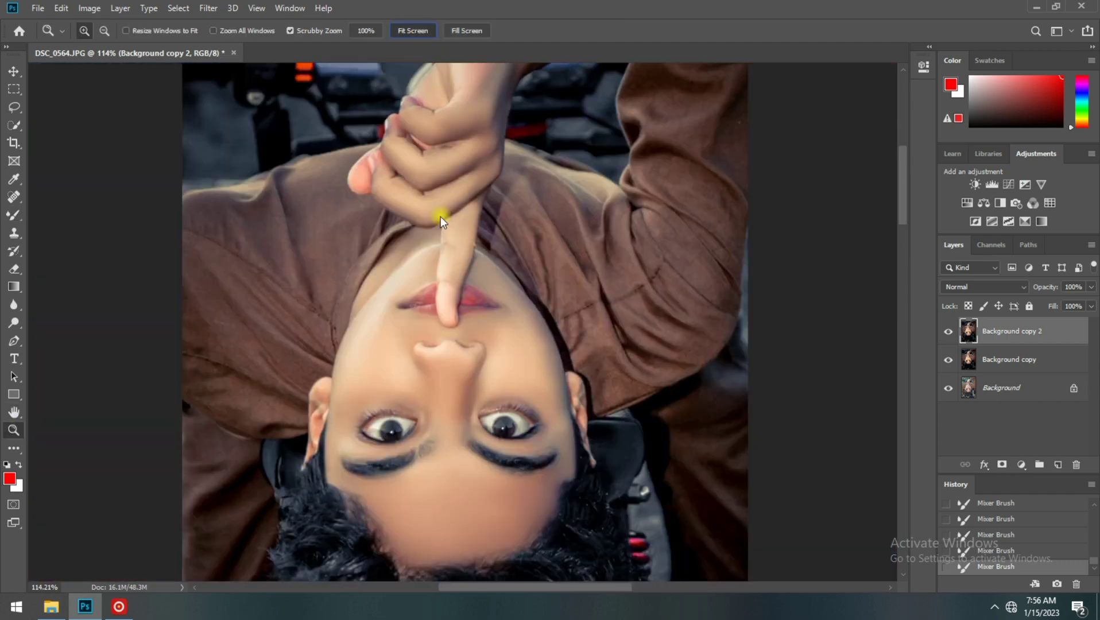
drag(475, 375, 506, 386)
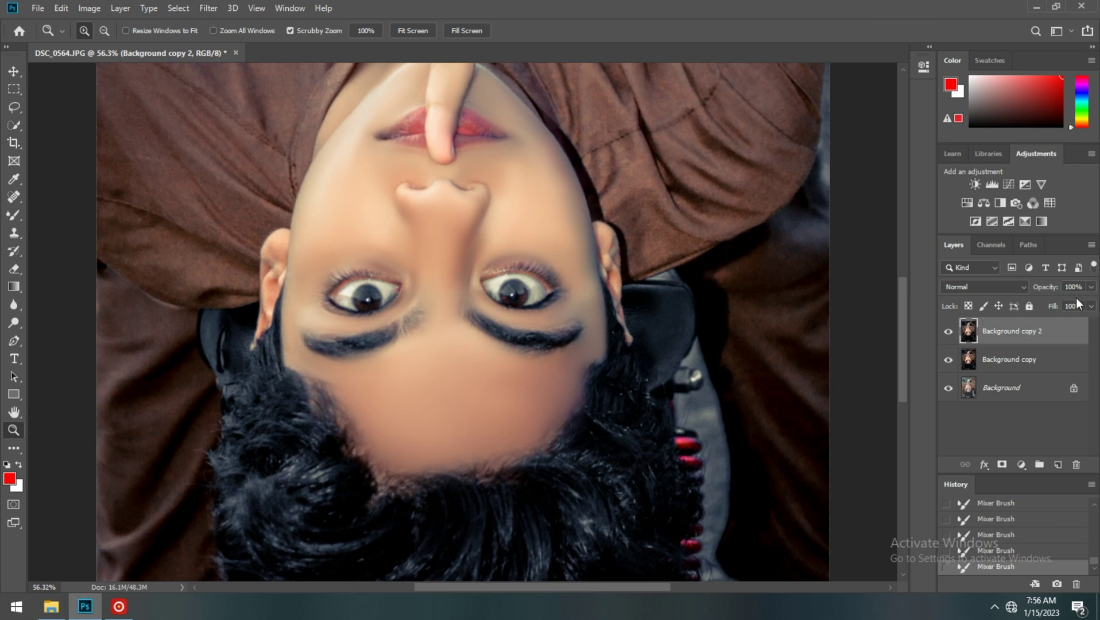
click(1091, 286)
drag(1091, 303, 1051, 319)
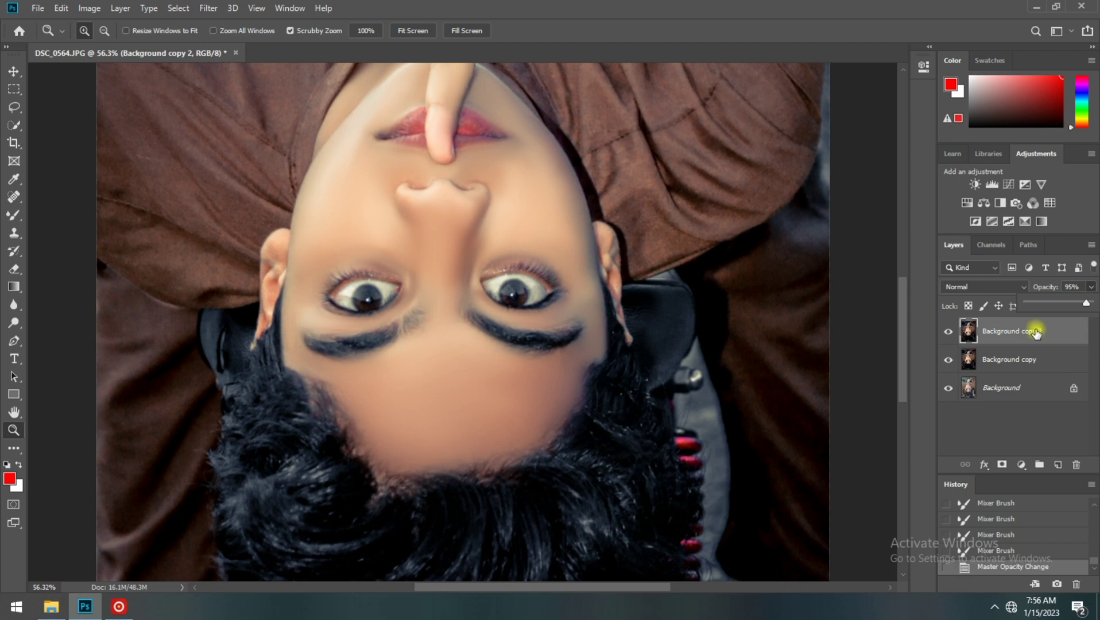
Merge the top retouch copy down into Background copy, then duplicate the merged layer.
right_click(1032, 327)
click(861, 417)
right_click(1008, 336)
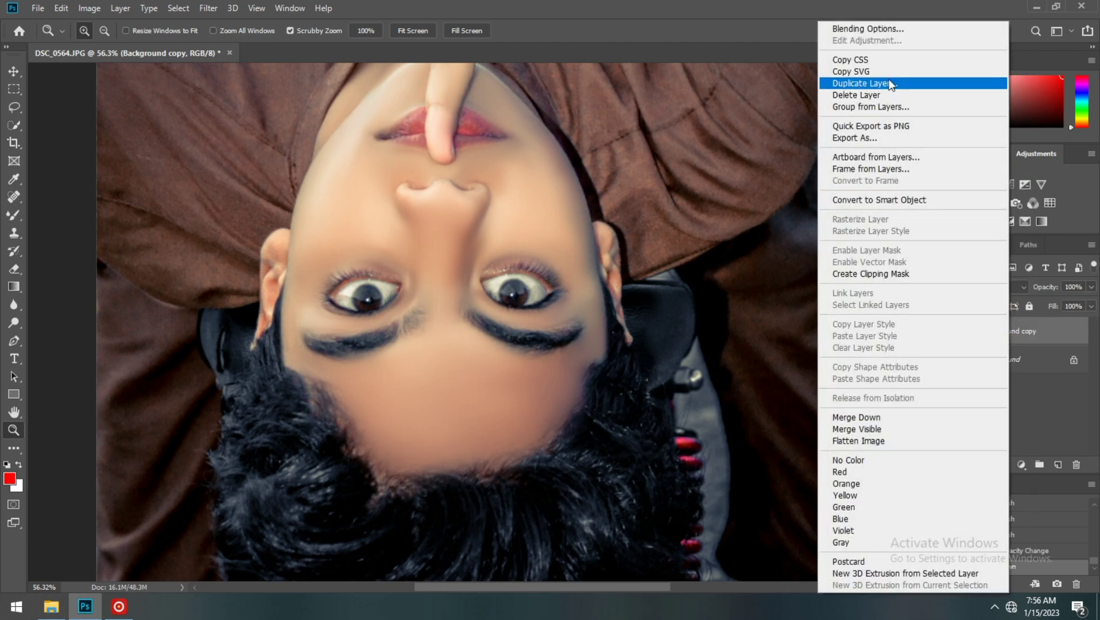
click(865, 84)
click(658, 161)
Zoom in on the lips and blend the upper lip, both sides and highlight with the Mixer Brush.
drag(432, 83, 518, 154)
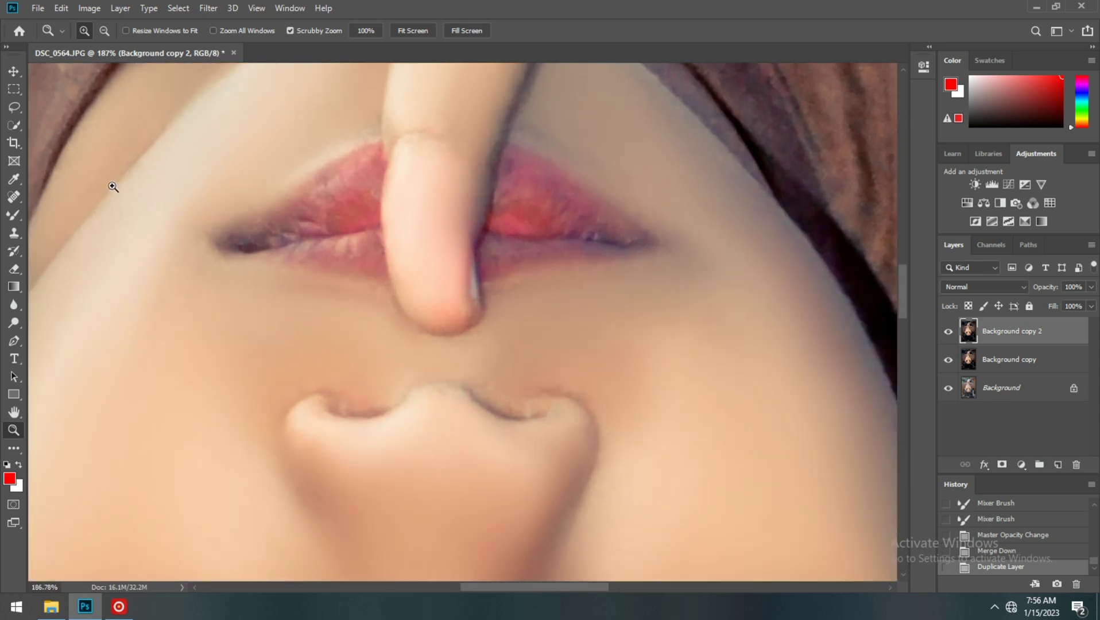
click(17, 215)
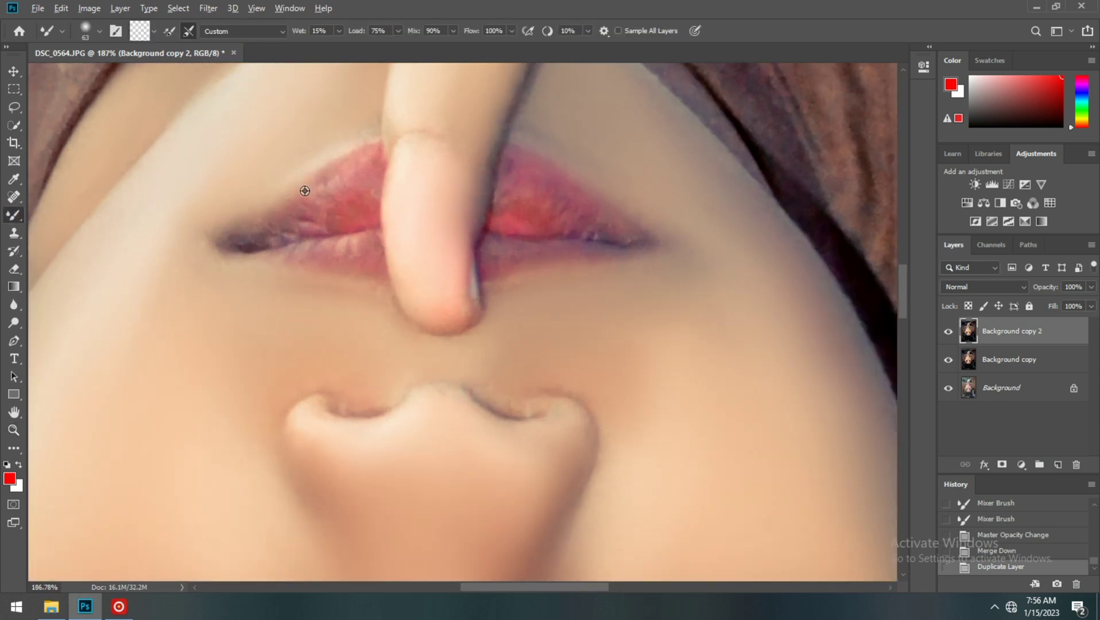
mouse_move(331, 199)
mouse_down()
mouse_move(272, 230)
mouse_move(329, 201)
mouse_up()
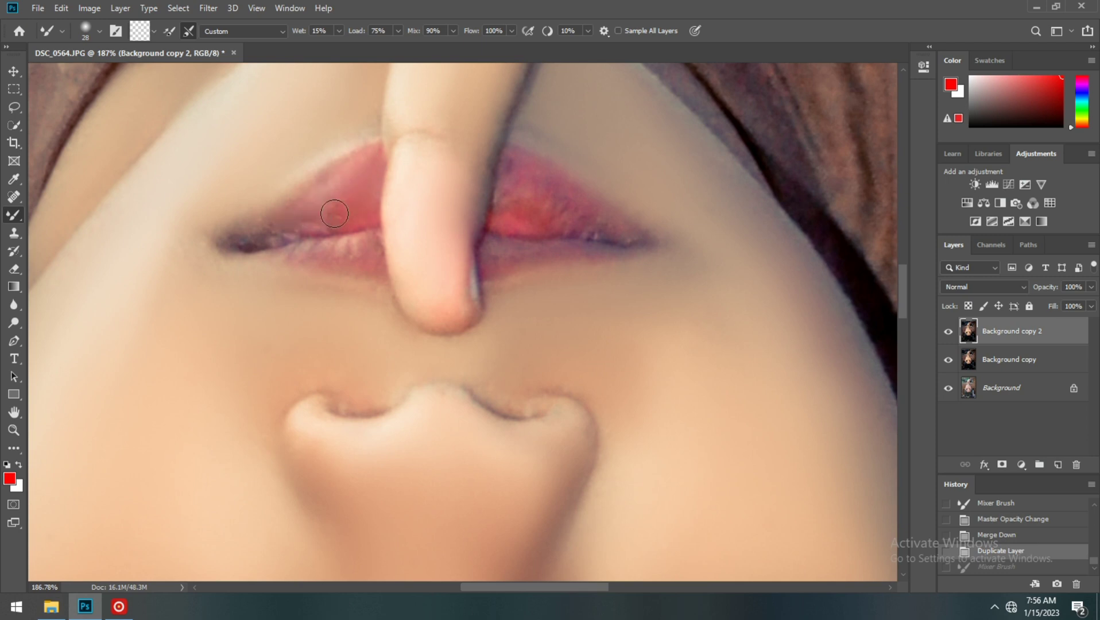
mouse_move(310, 264)
mouse_down()
mouse_move(365, 248)
mouse_move(270, 236)
mouse_up()
drag(590, 257, 516, 191)
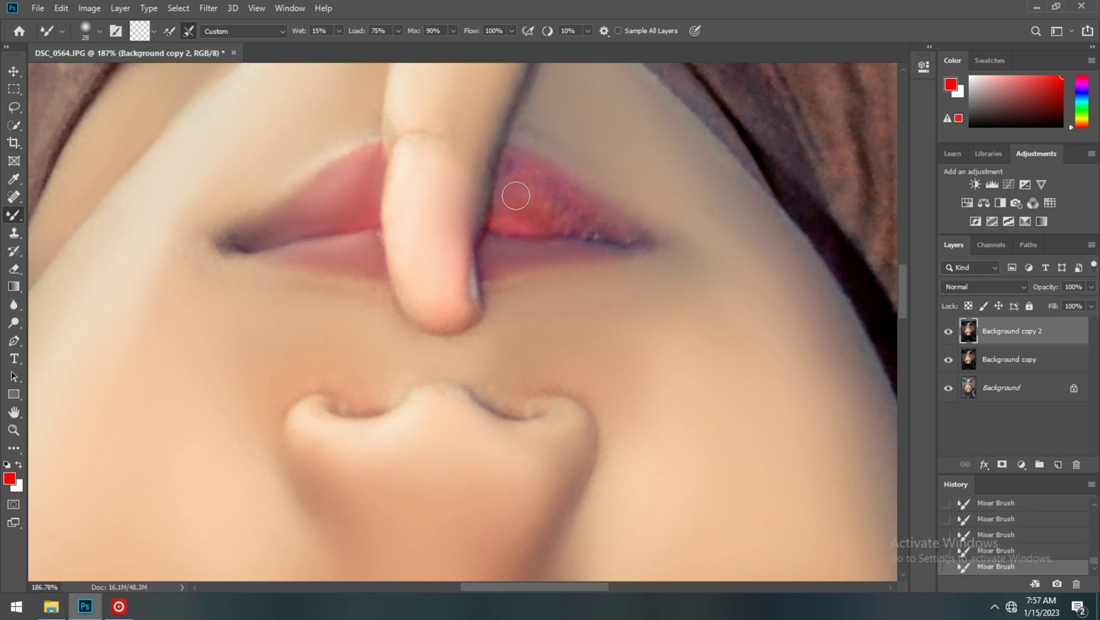
mouse_move(568, 230)
mouse_down()
mouse_move(499, 216)
mouse_move(515, 173)
mouse_up()
key(bracketright)
key(bracketright)
key(bracketright)
Lower the lip retouch layer's opacity to 73% and merge it down.
click(14, 430)
click(415, 31)
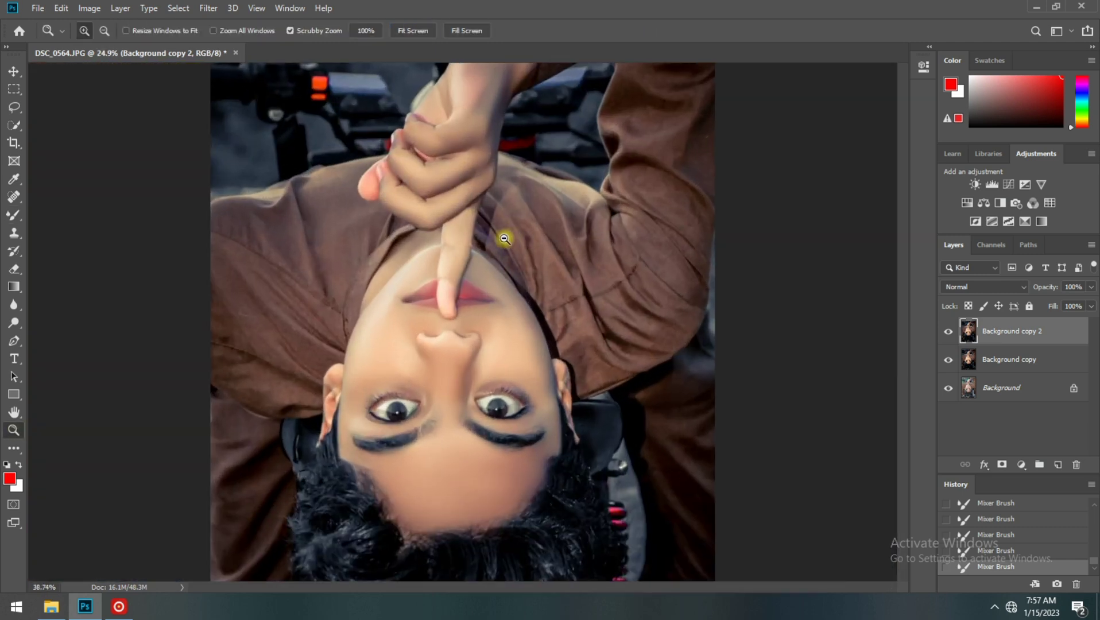
click(1087, 305)
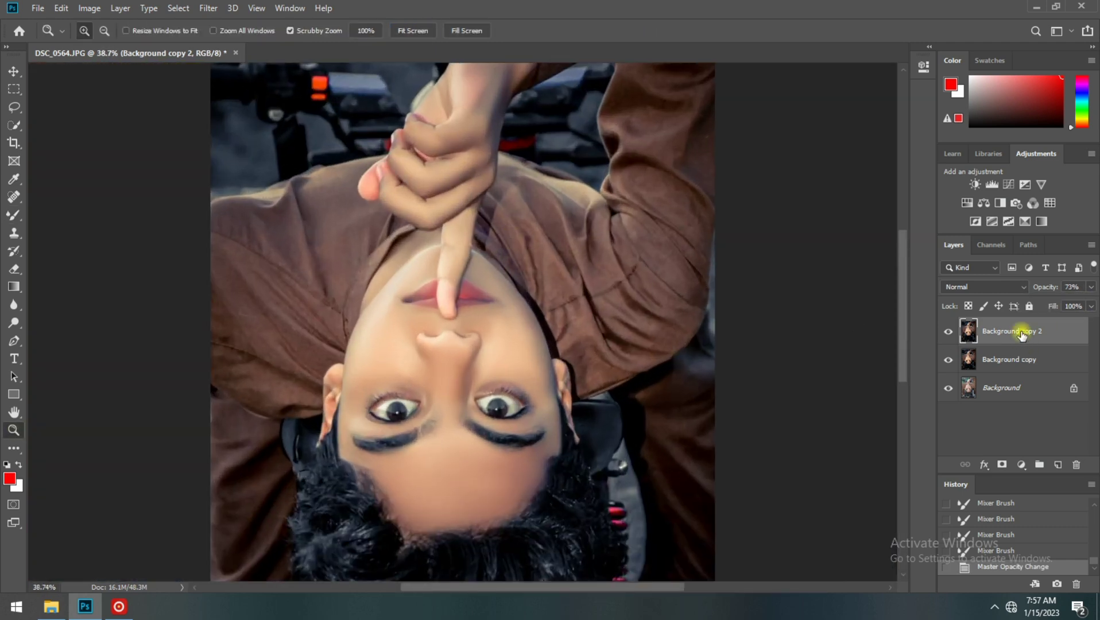
right_click(1019, 330)
click(913, 418)
click(404, 31)
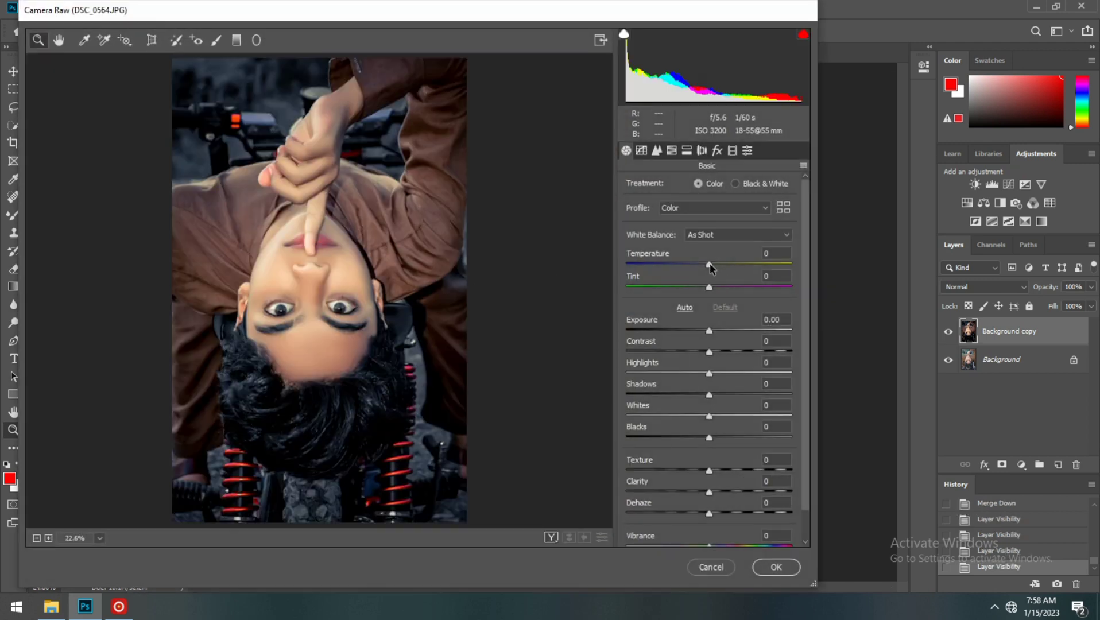
In the Camera Raw Filter, set Temperature to -5 and Tint to +7.
click(708, 263)
key(Down)
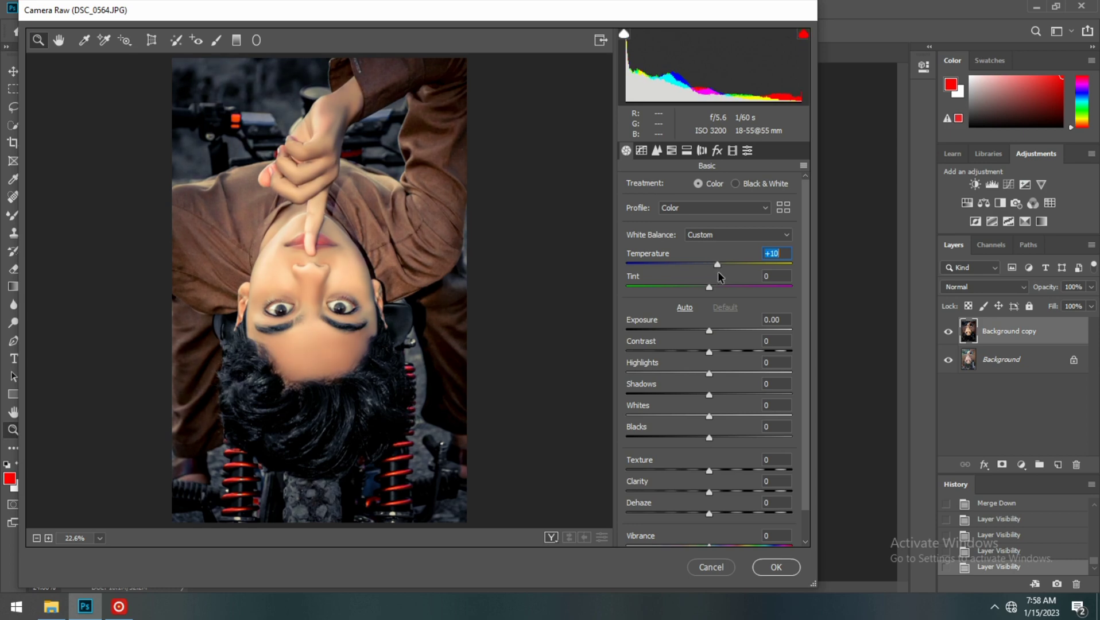
key(Down)
drag(709, 285, 714, 287)
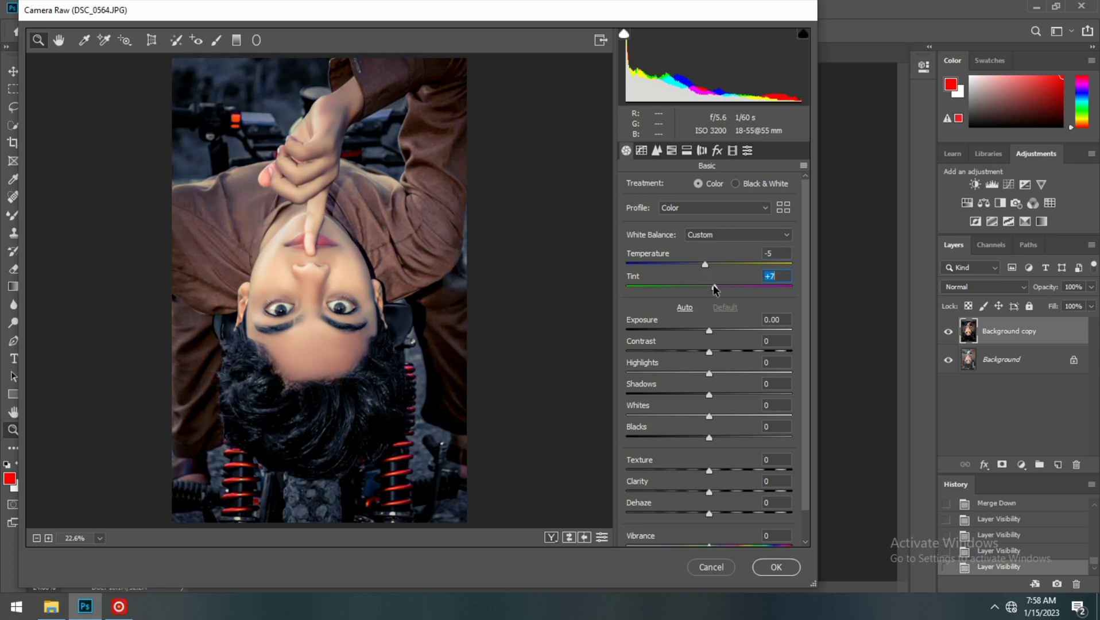
click(776, 567)
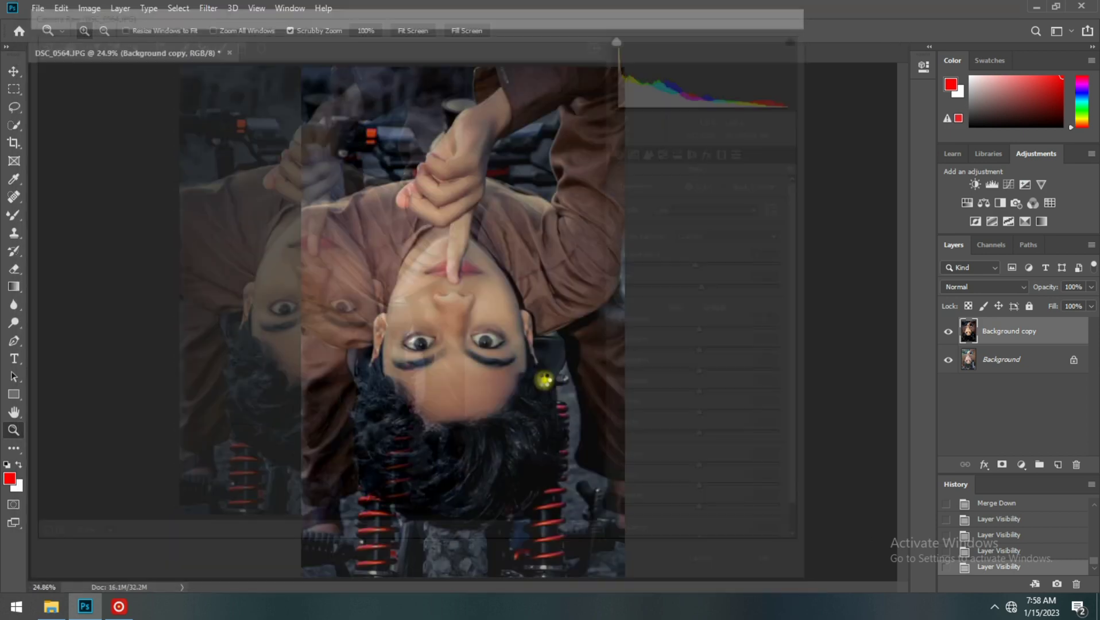
scroll(460, 281, up, 5)
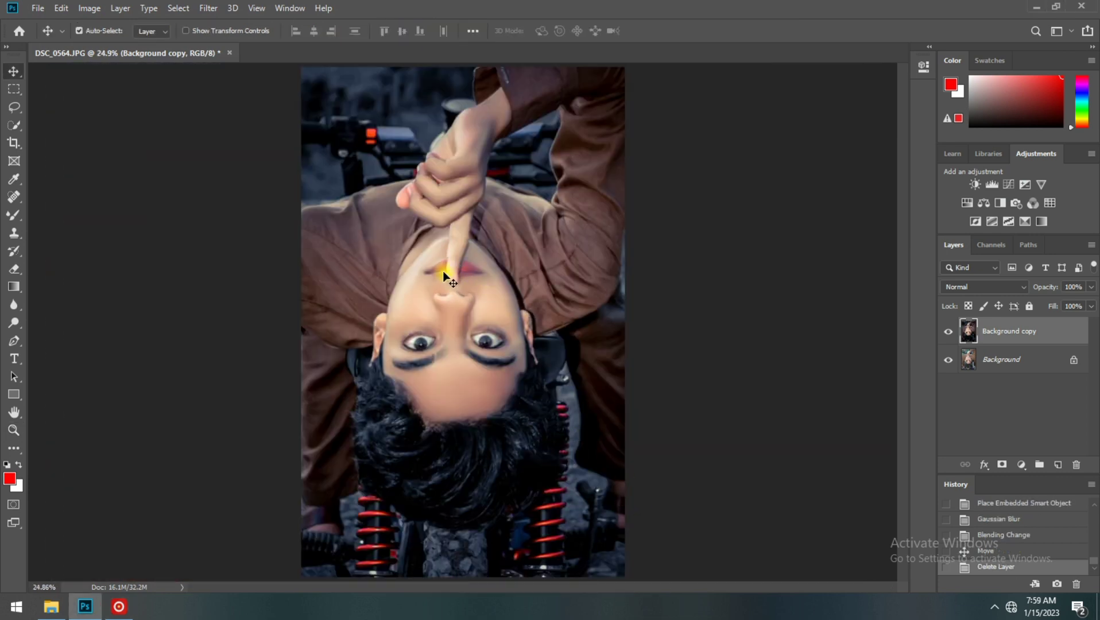
scroll(445, 276, up, 5)
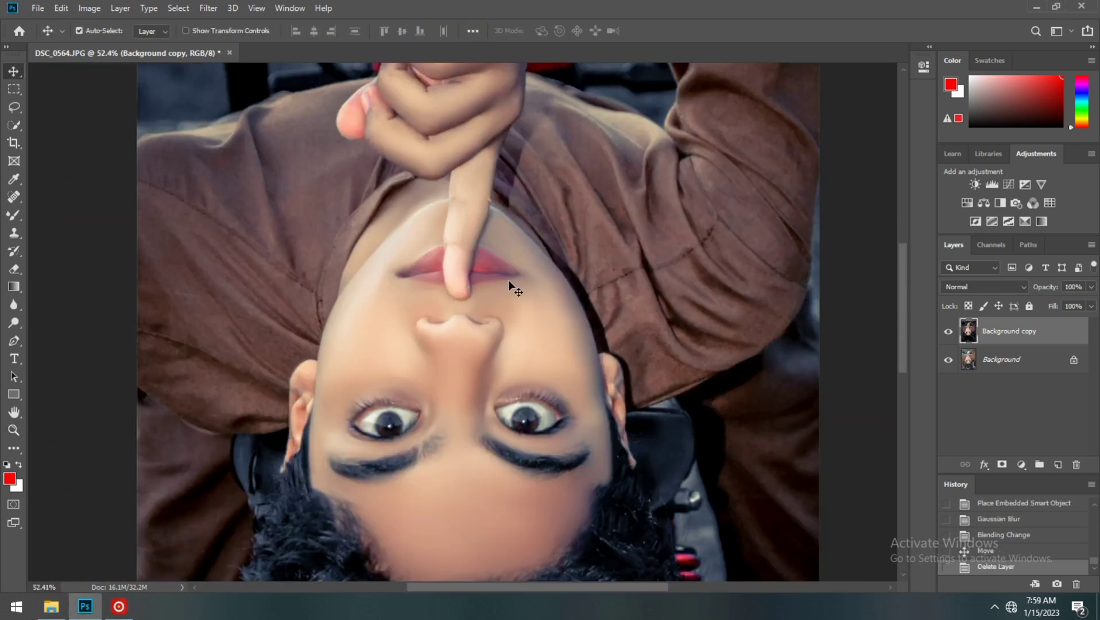